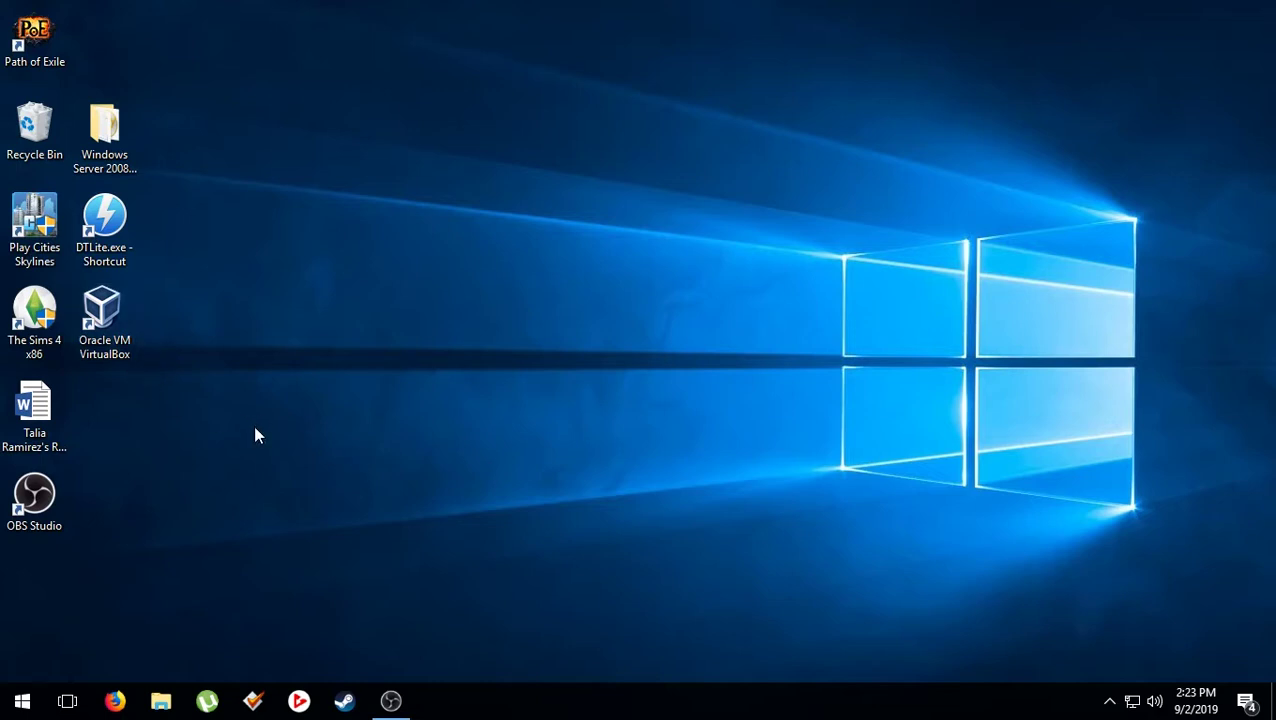
Open Oracle VM VirtualBox and start a new virtual machine named Server 2008, version Windows 2008 (64-bit), with 2048 MB of memory
double_click(104, 330)
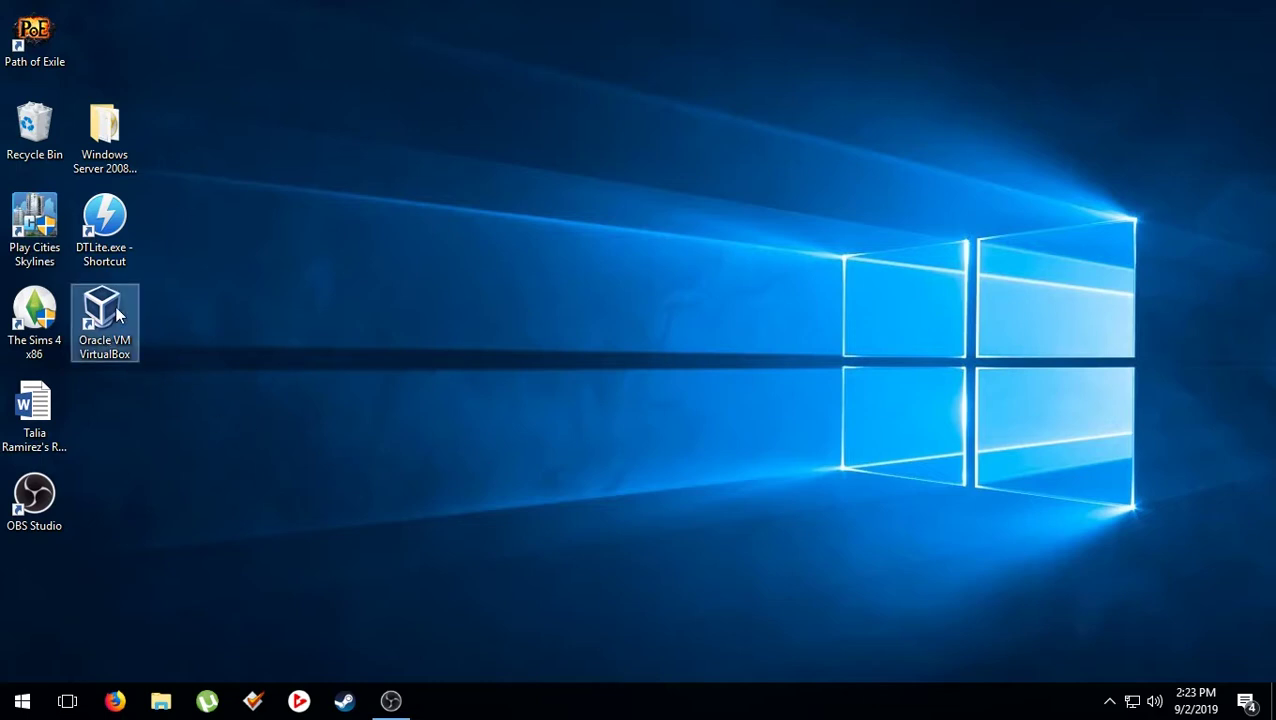
click(697, 247)
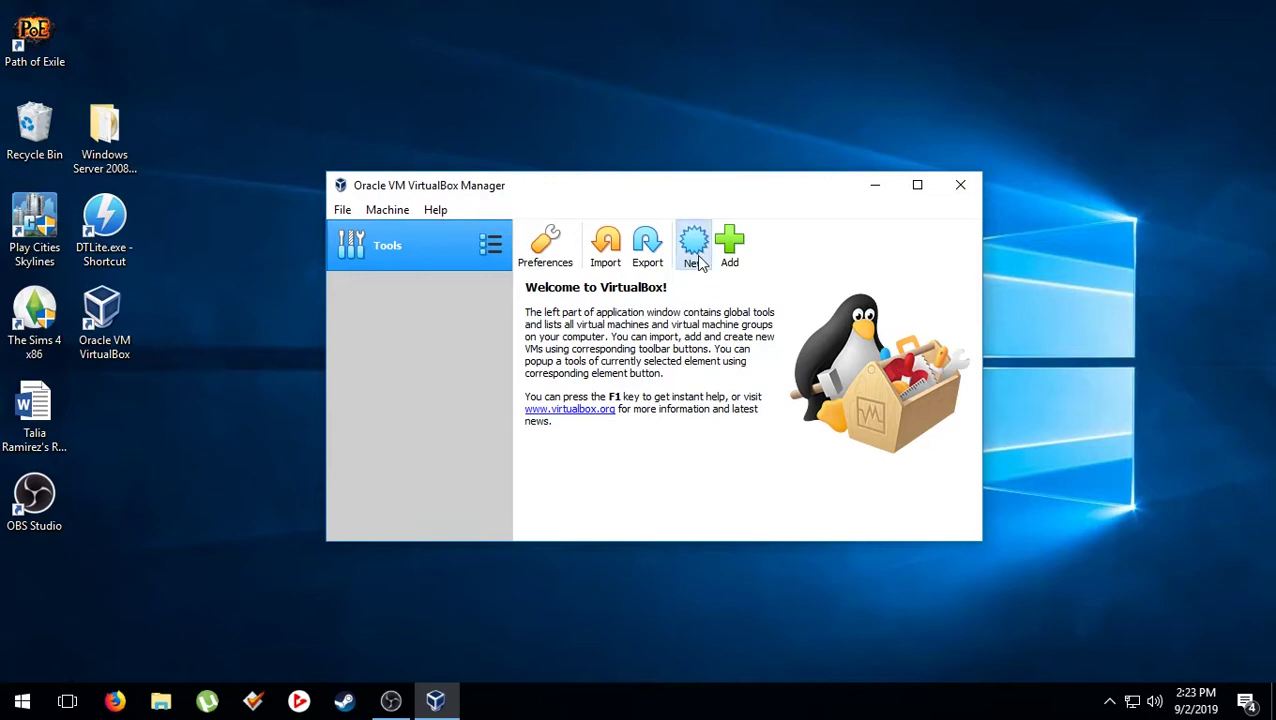
text(S)
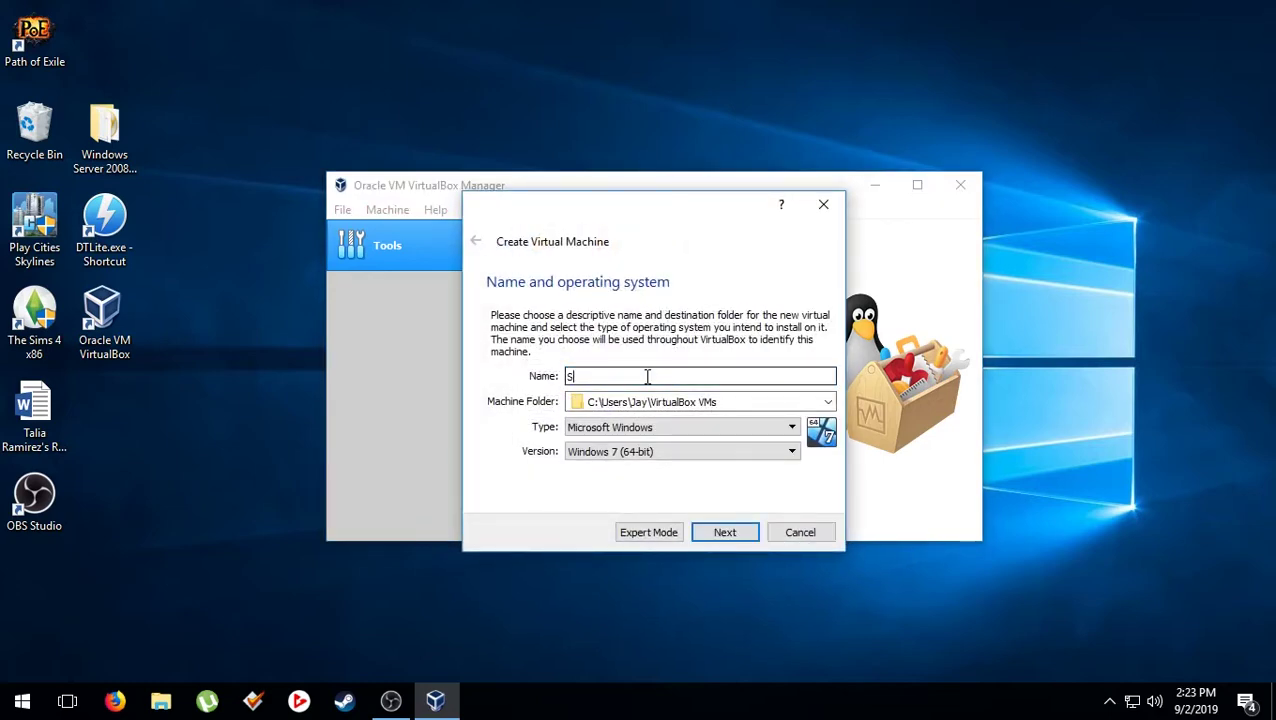
text(erver 2008)
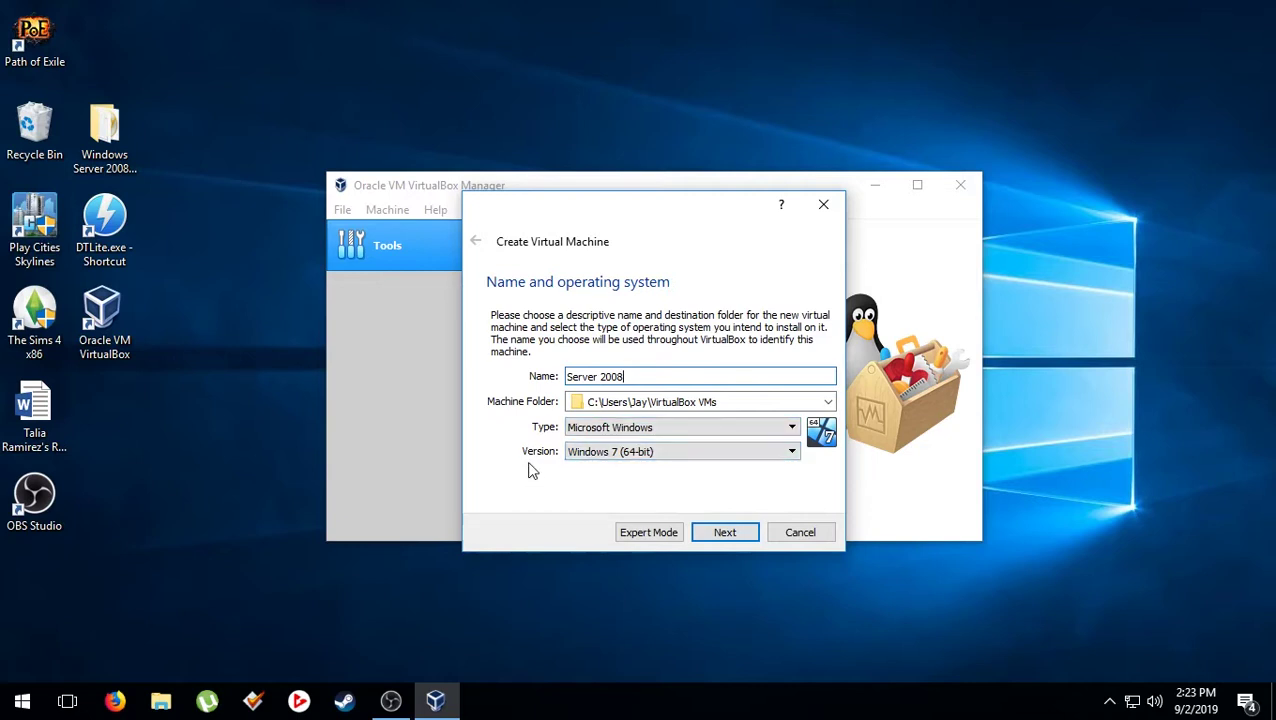
click(590, 460)
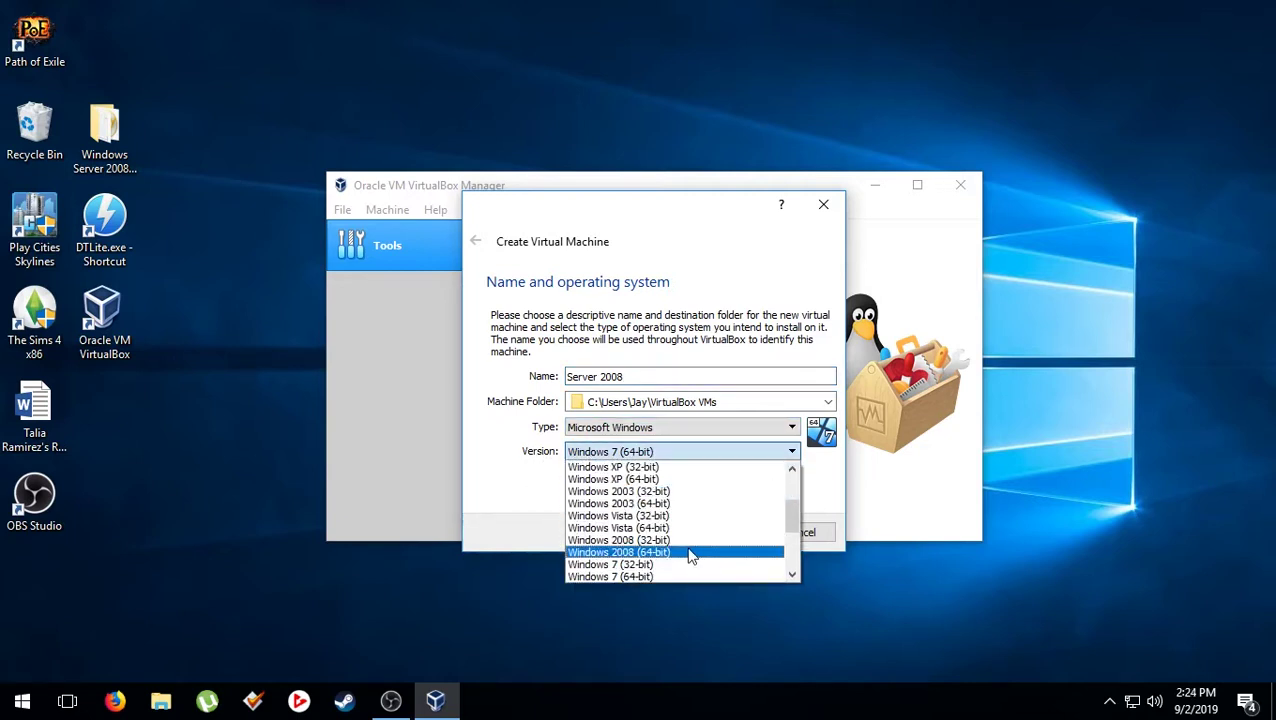
click(688, 552)
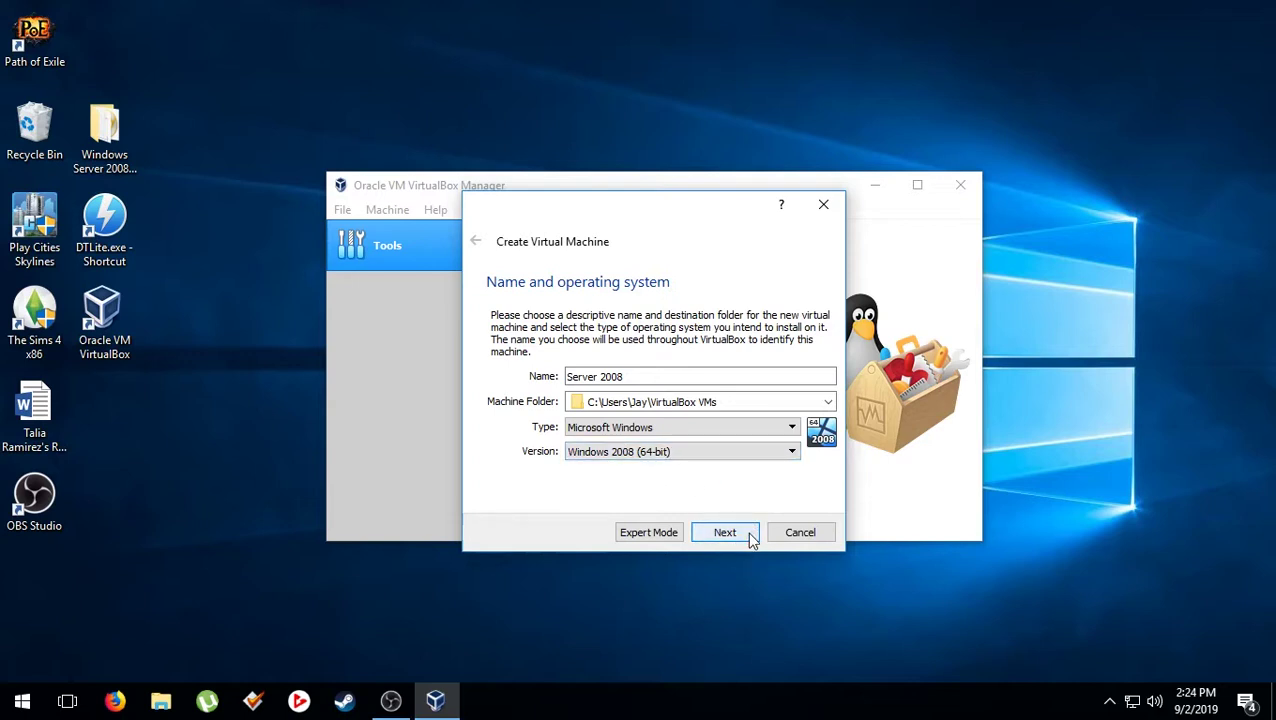
click(724, 532)
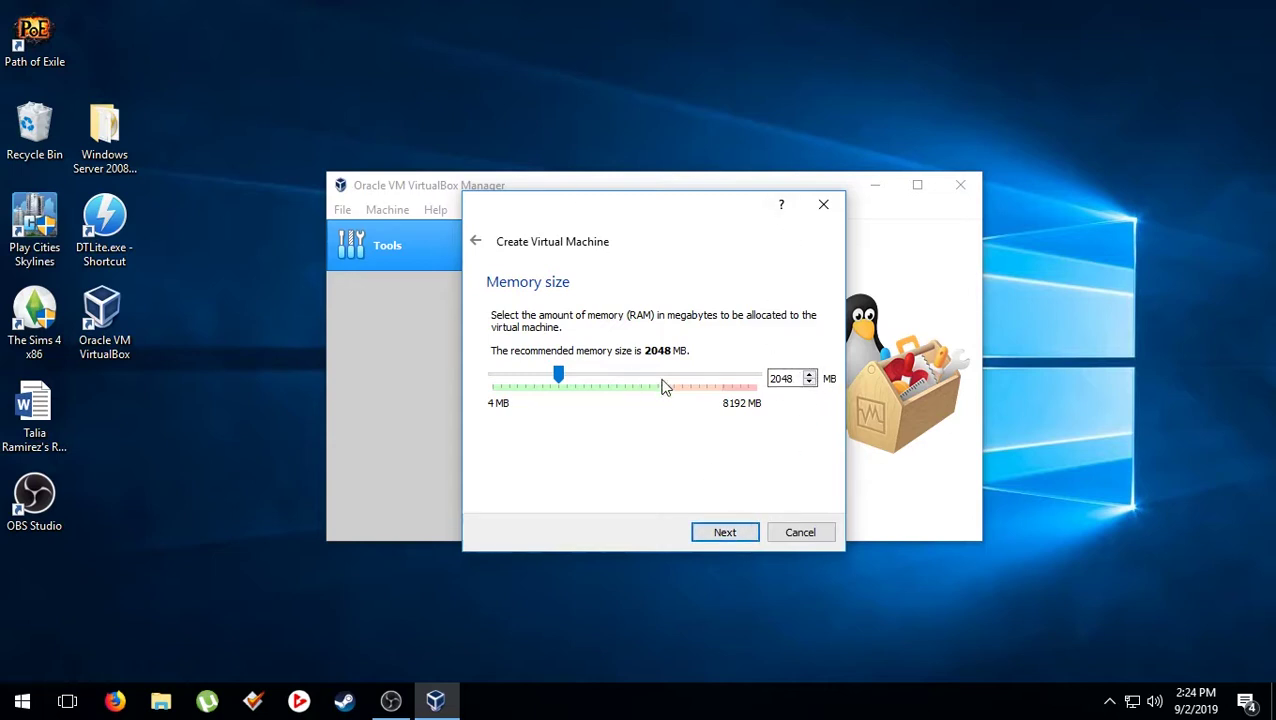
click(743, 538)
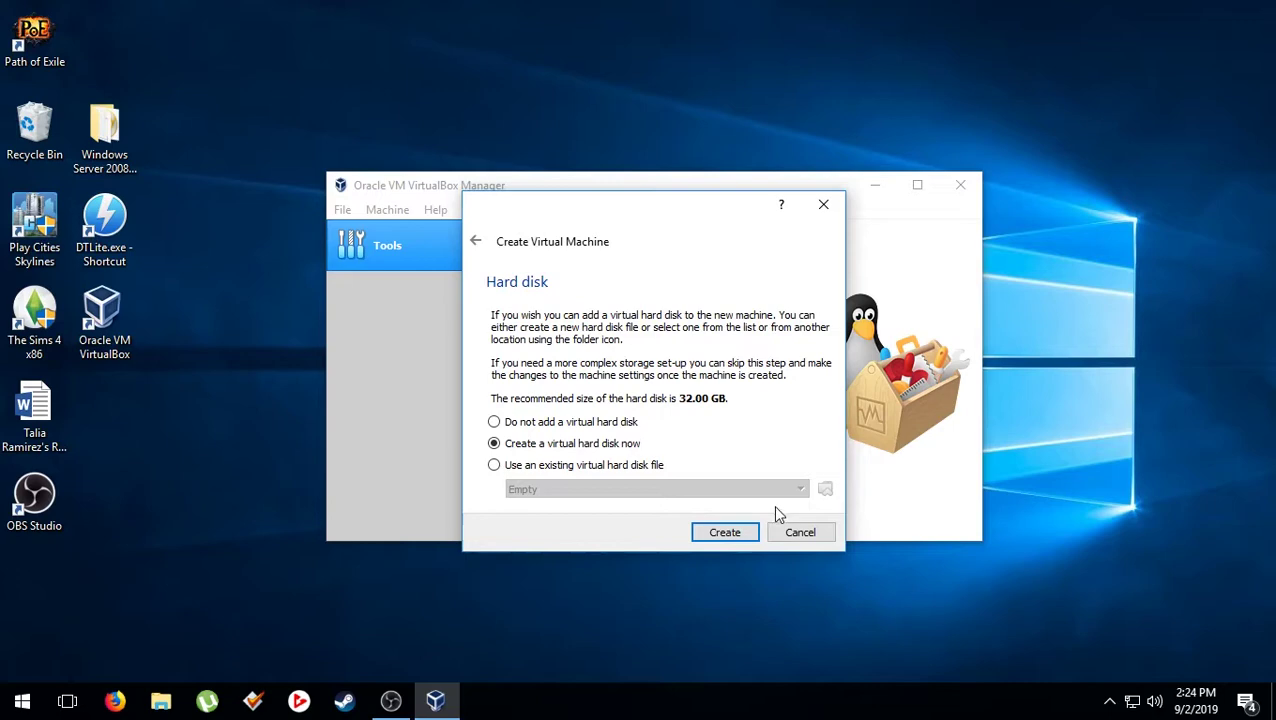
Create a dynamically allocated 32 GB VHD virtual hard disk for the new machine
click(726, 533)
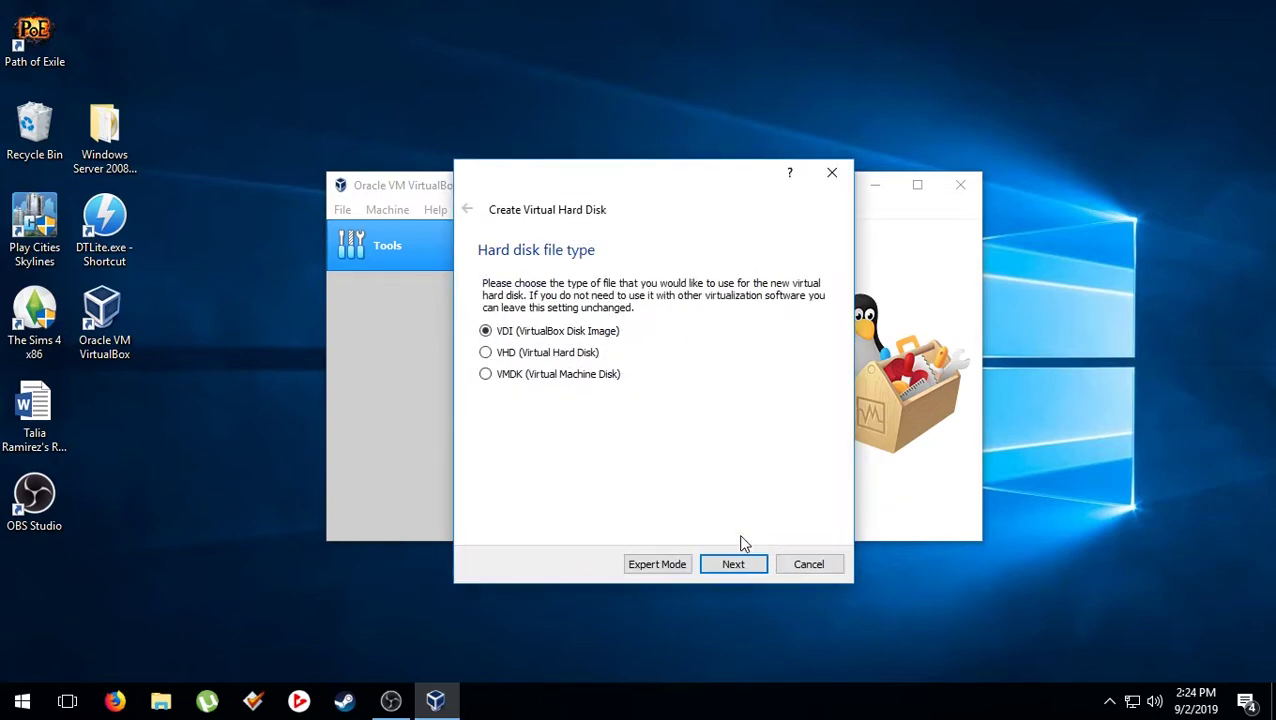
click(518, 355)
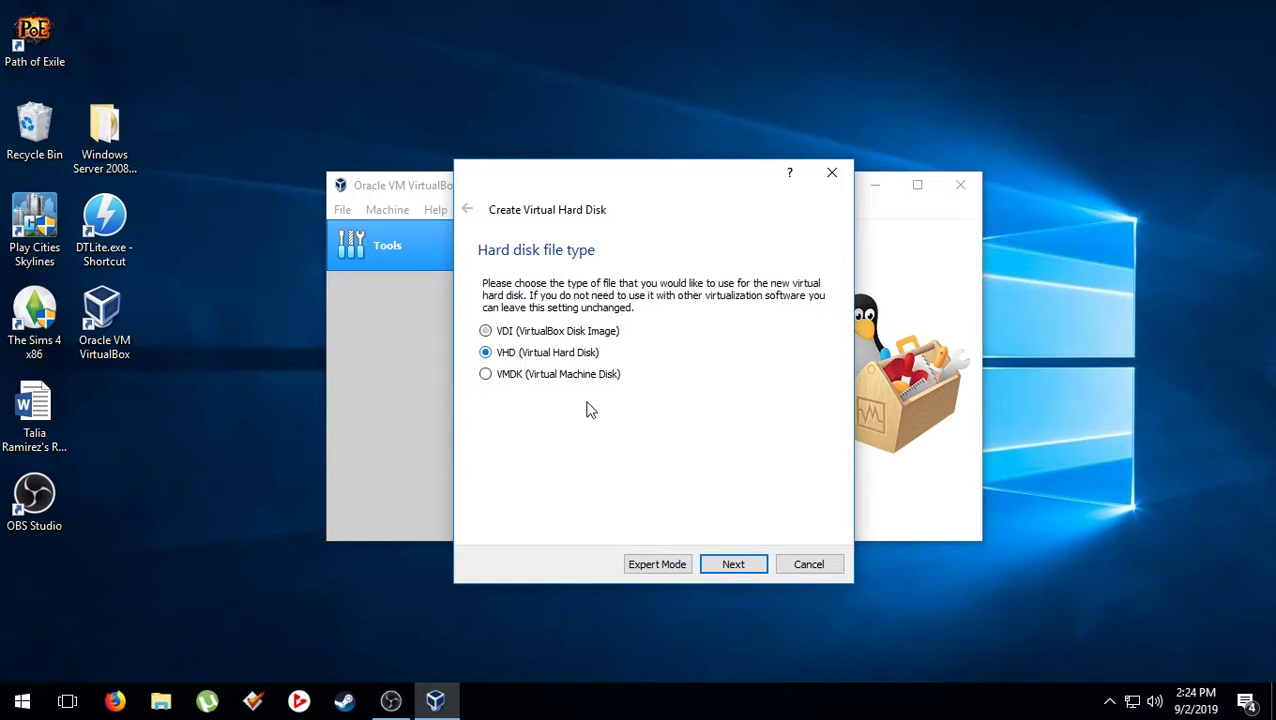
click(755, 566)
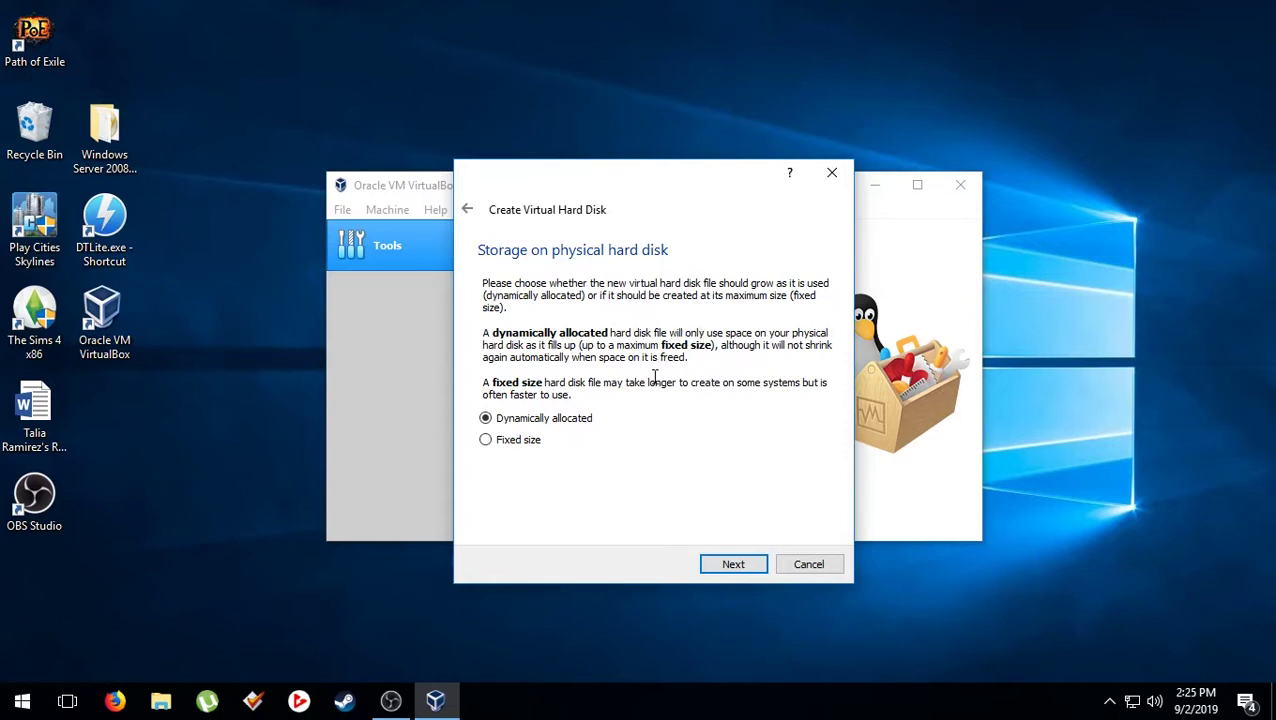
click(729, 568)
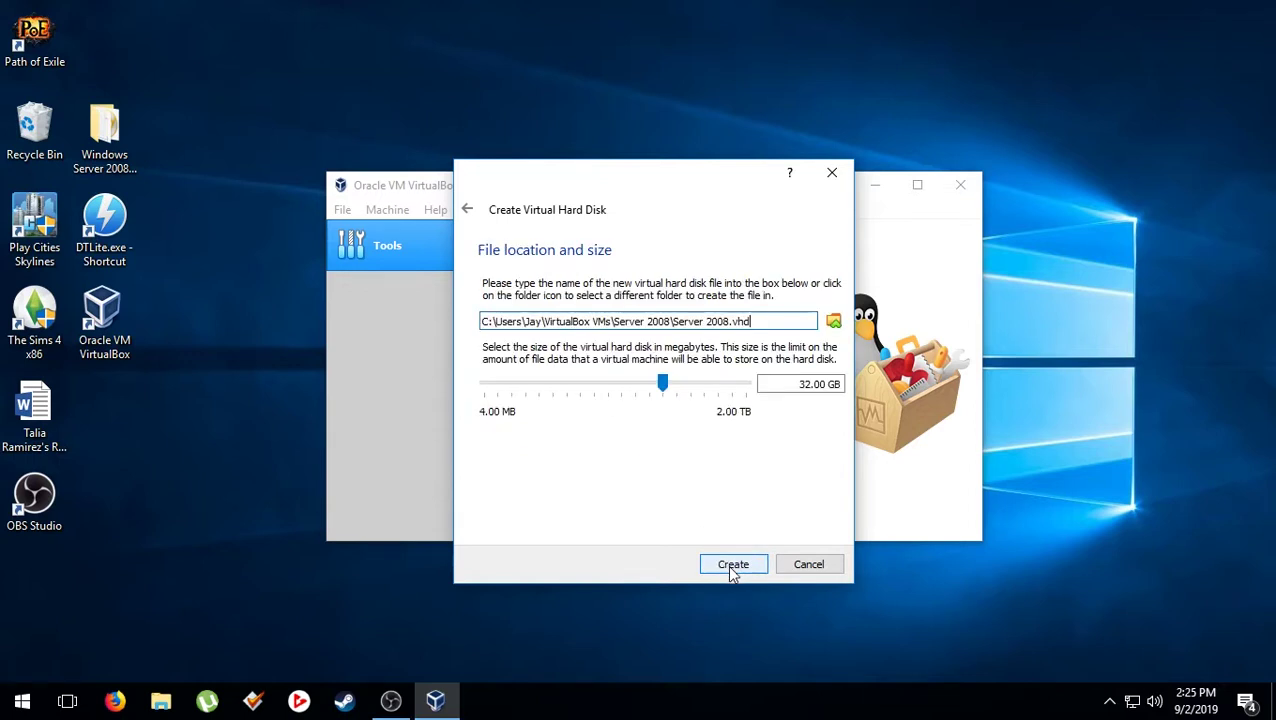
double_click(809, 384)
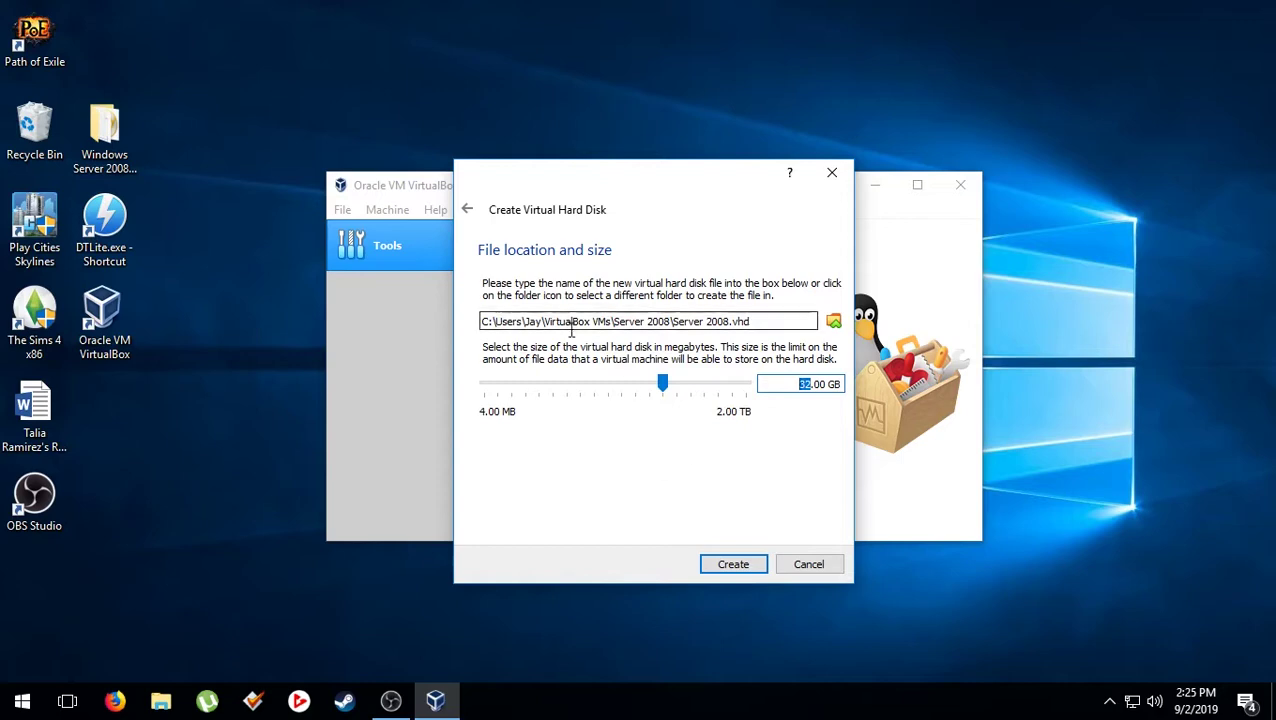
click(747, 565)
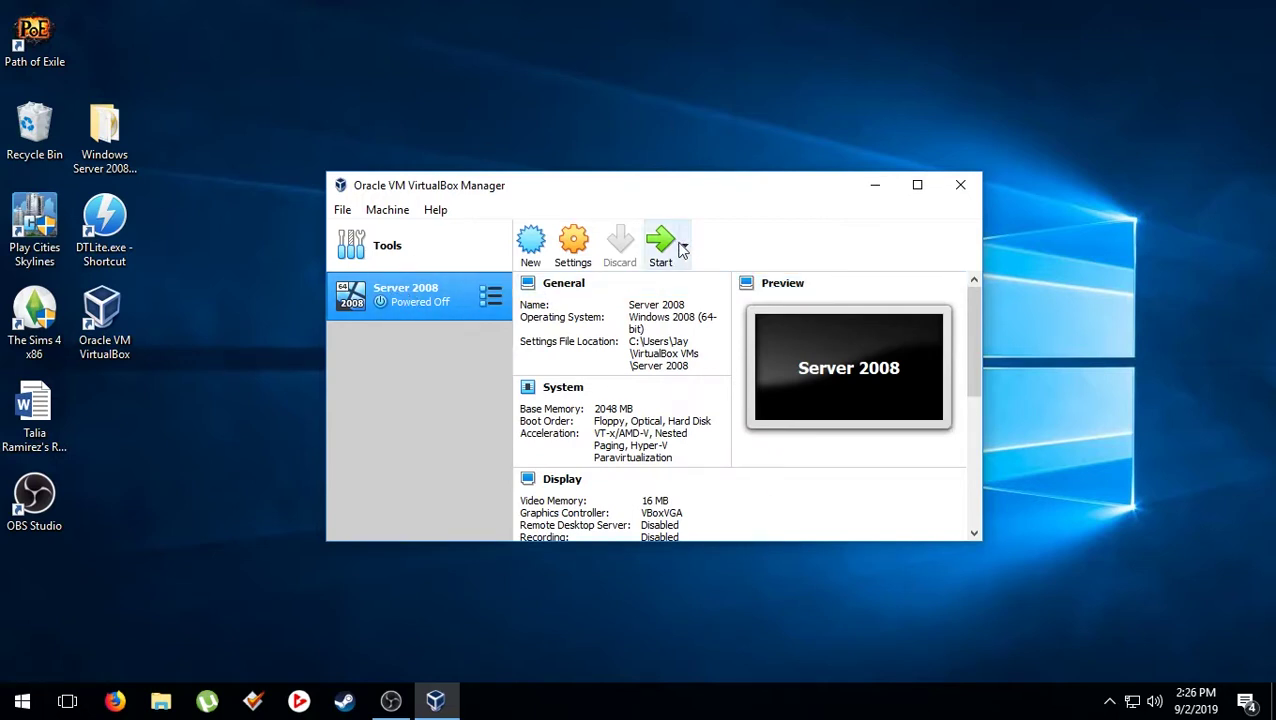
Set the Server 2008 machine's network Adapter 1 type to Intel PRO/1000 MT Desktop (82540EM)
click(573, 238)
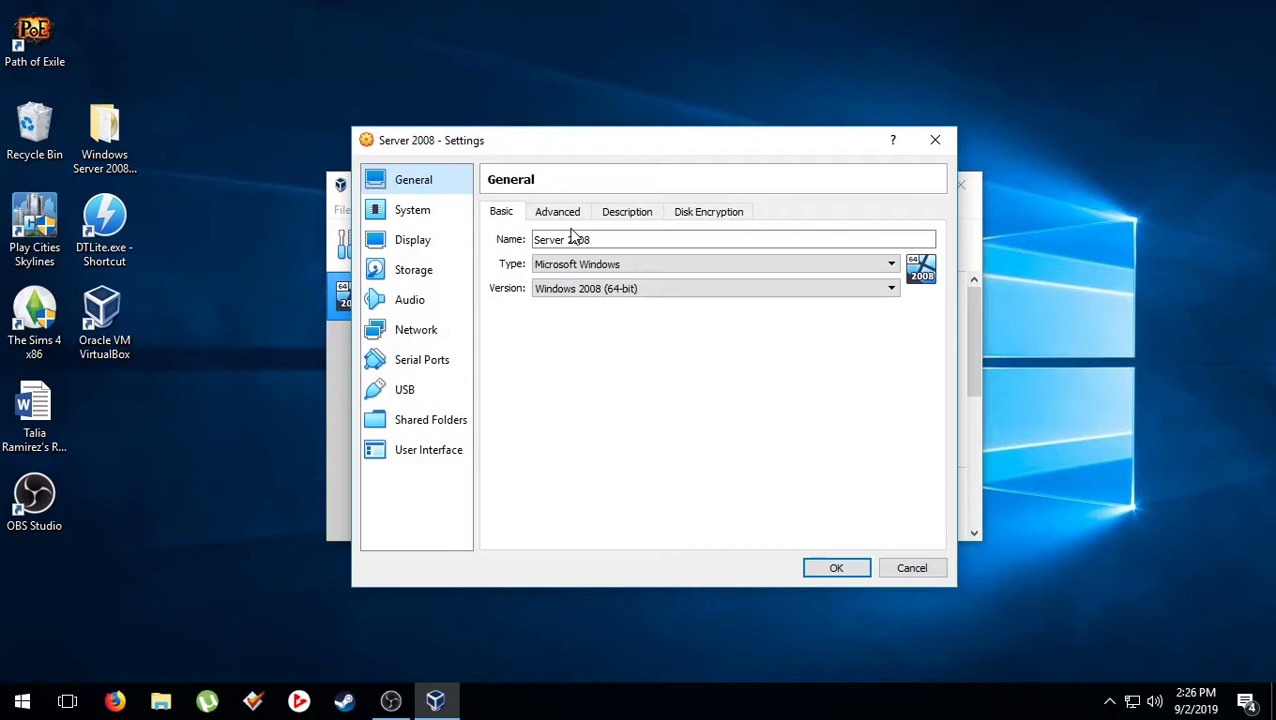
click(437, 332)
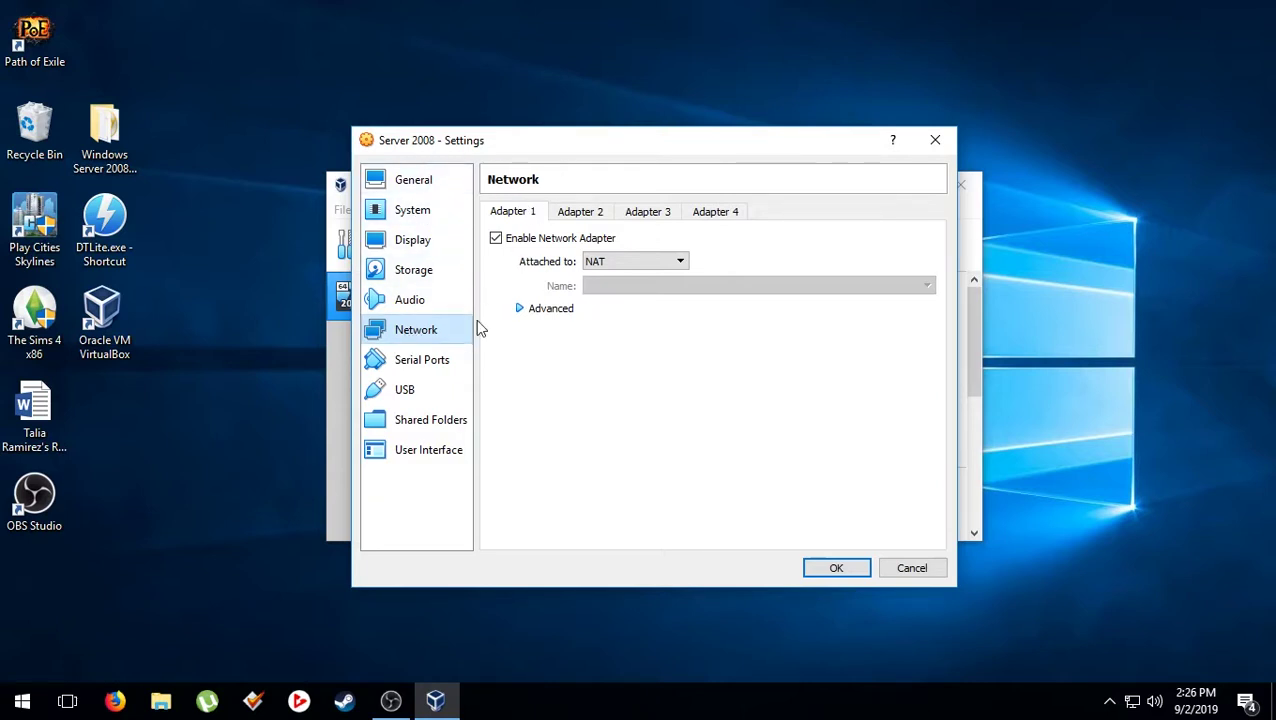
click(519, 310)
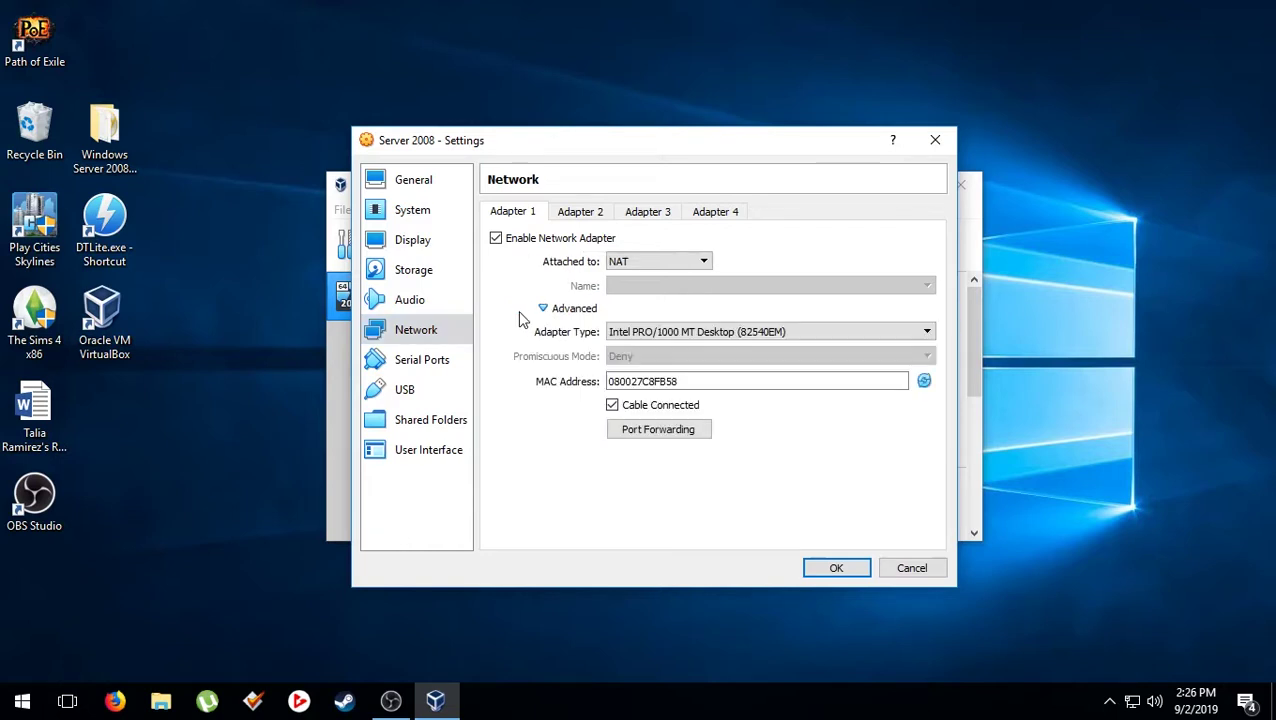
click(714, 334)
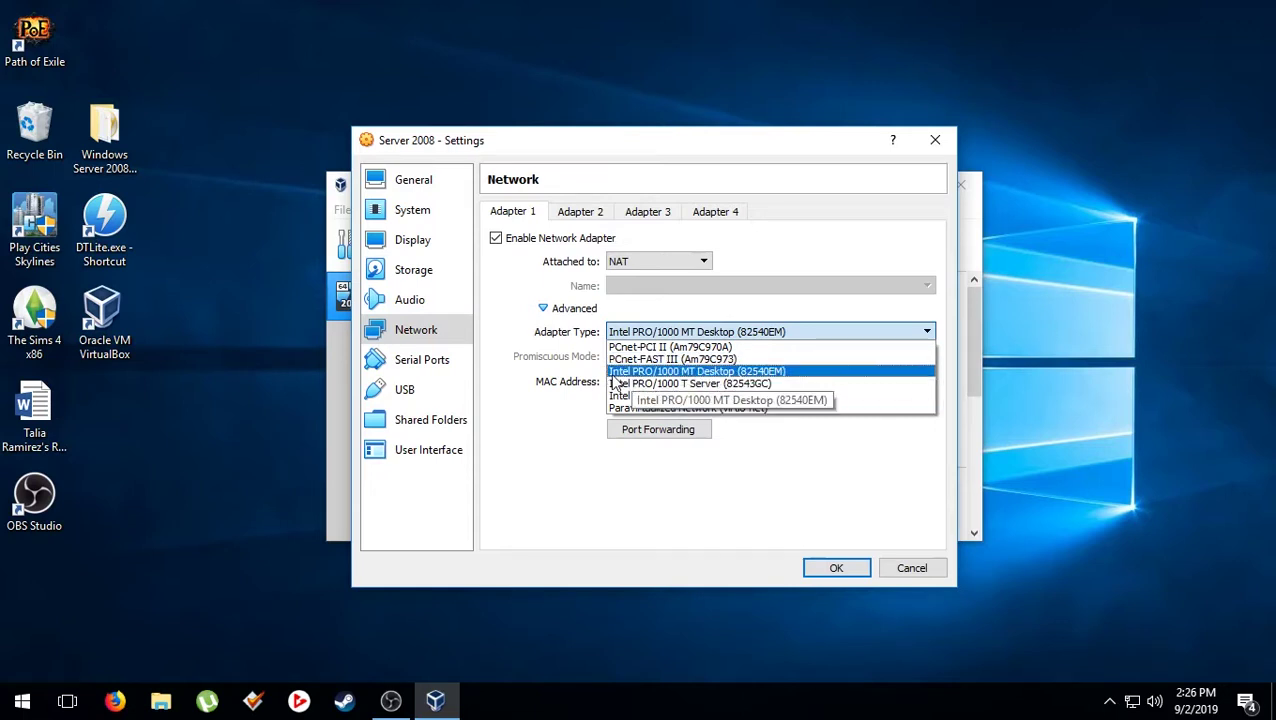
click(757, 372)
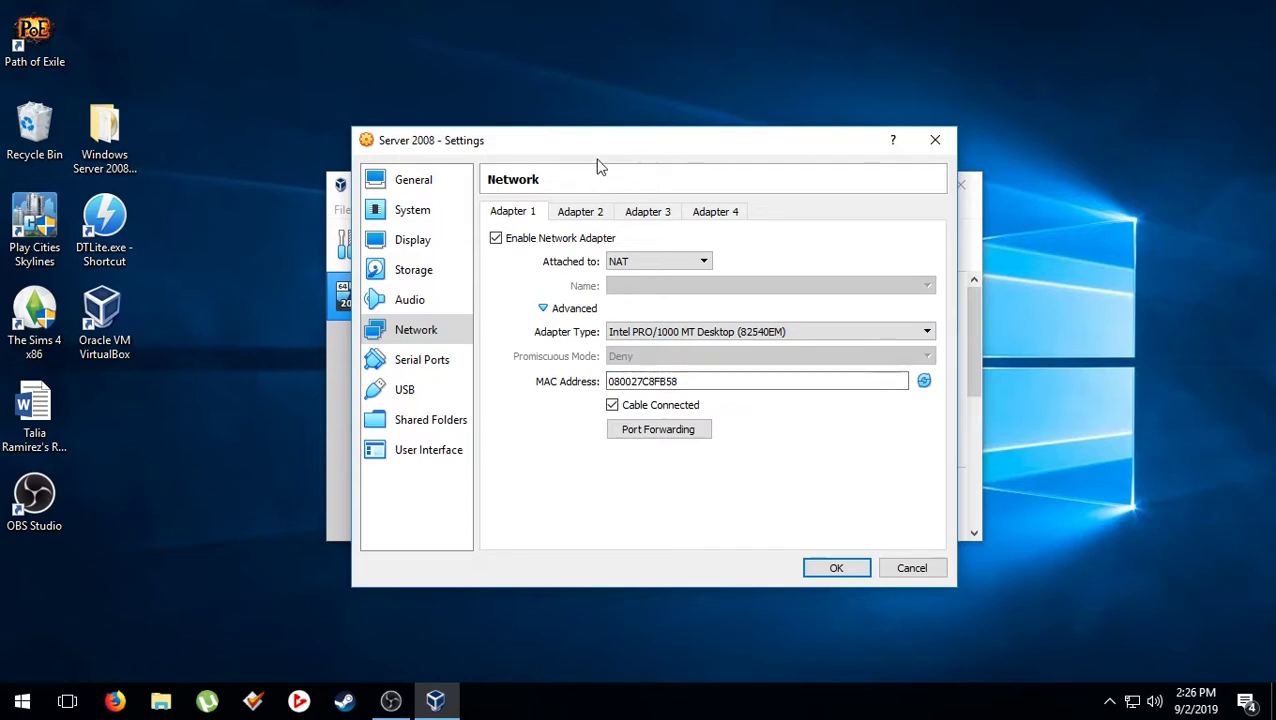
click(835, 567)
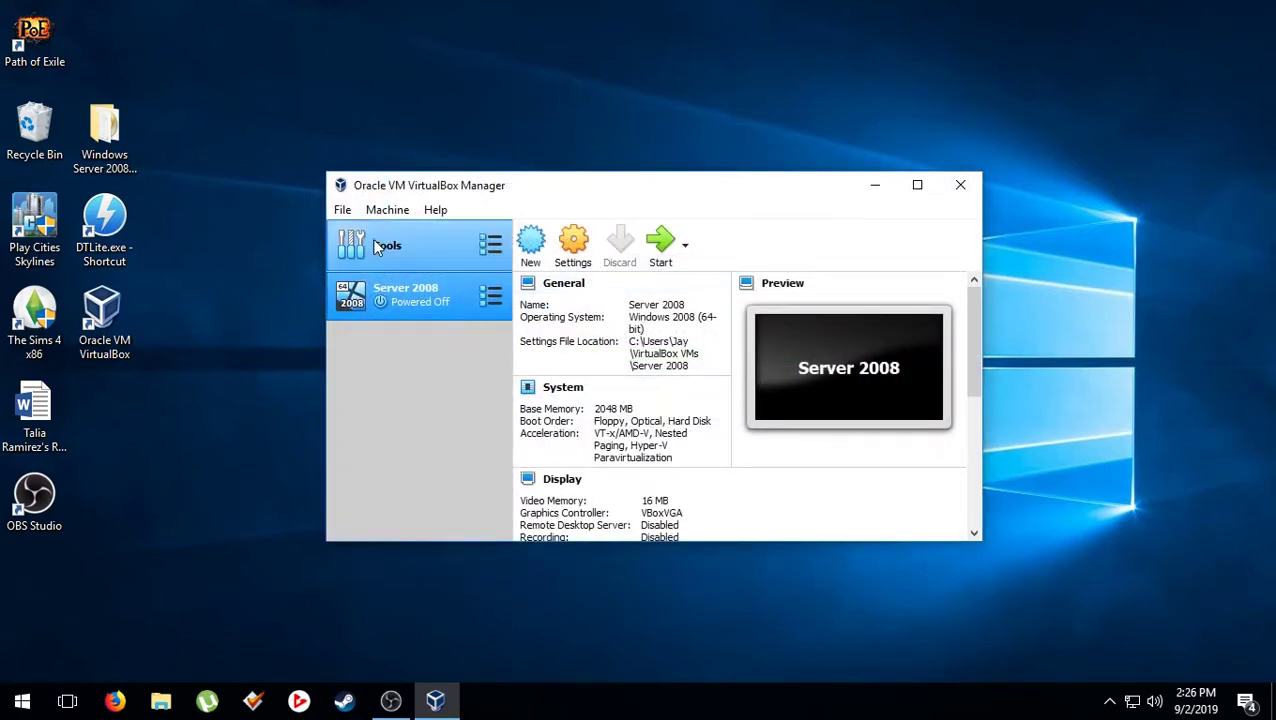
Start the Server 2008 machine with 2008.R2.SP1.ESD.en-US.Jun2015.iso from the desktop's Windows Server folder as its start-up disk
double_click(443, 303)
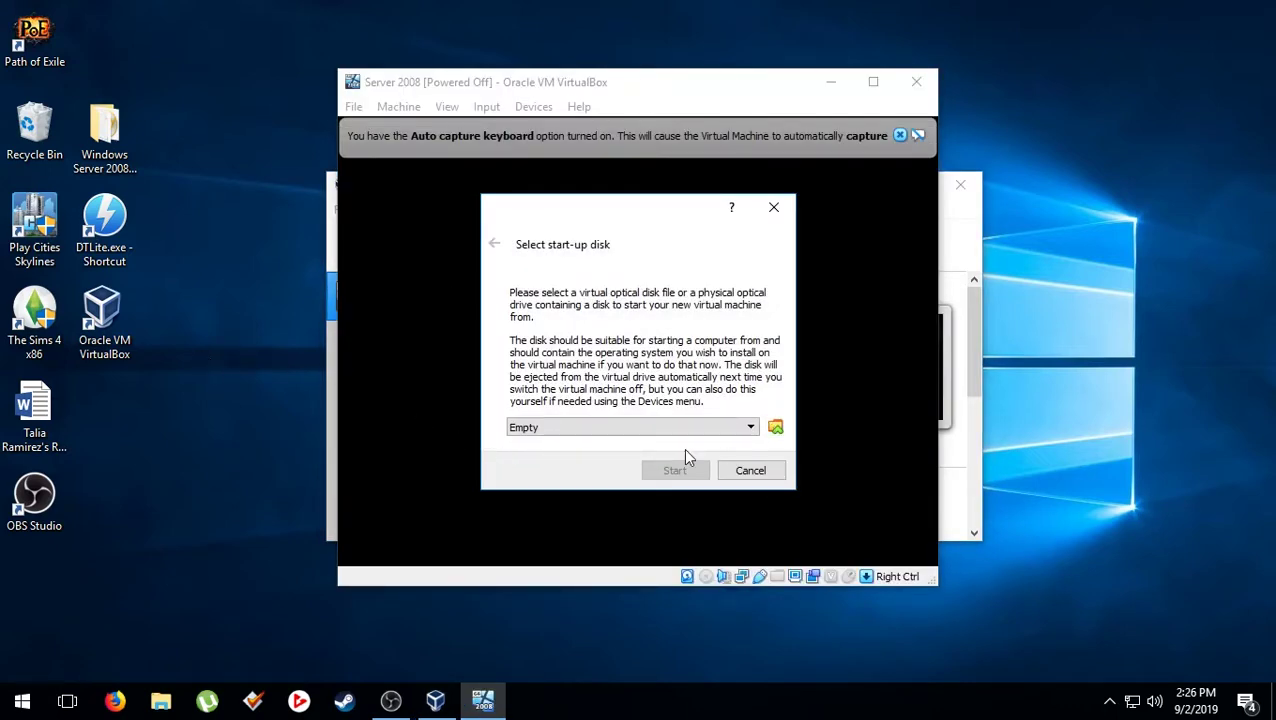
click(776, 430)
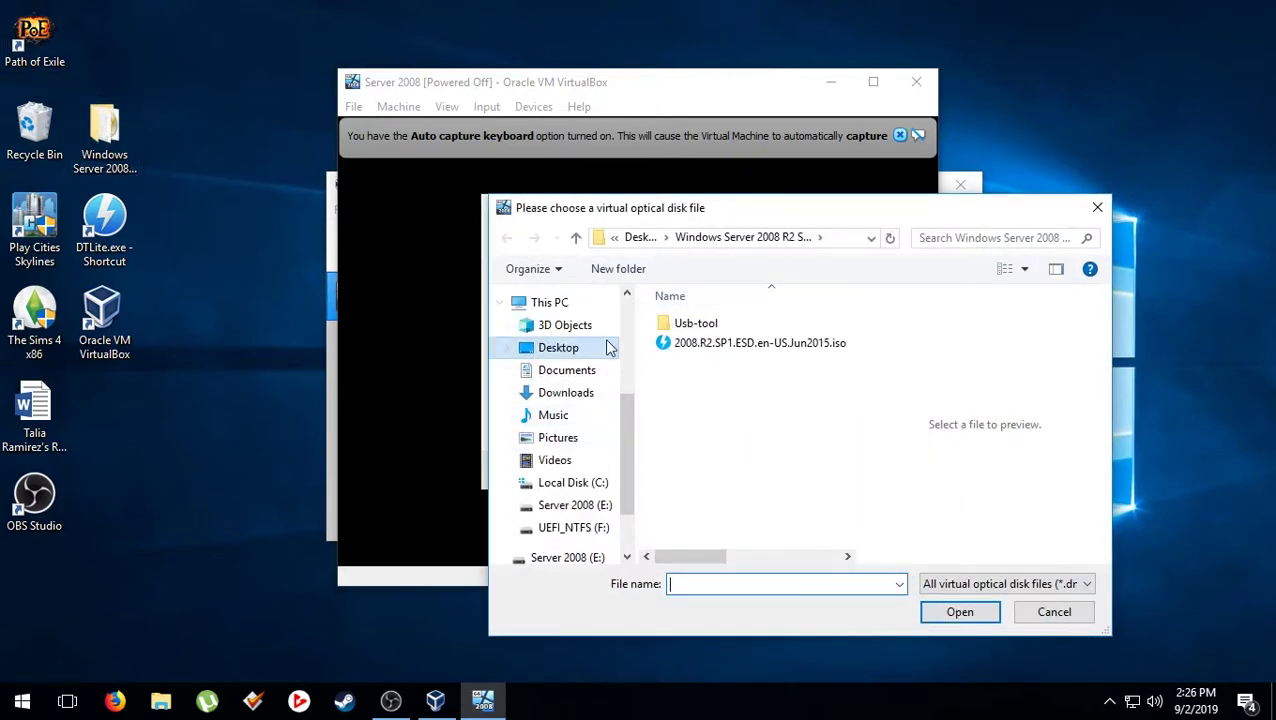
click(560, 350)
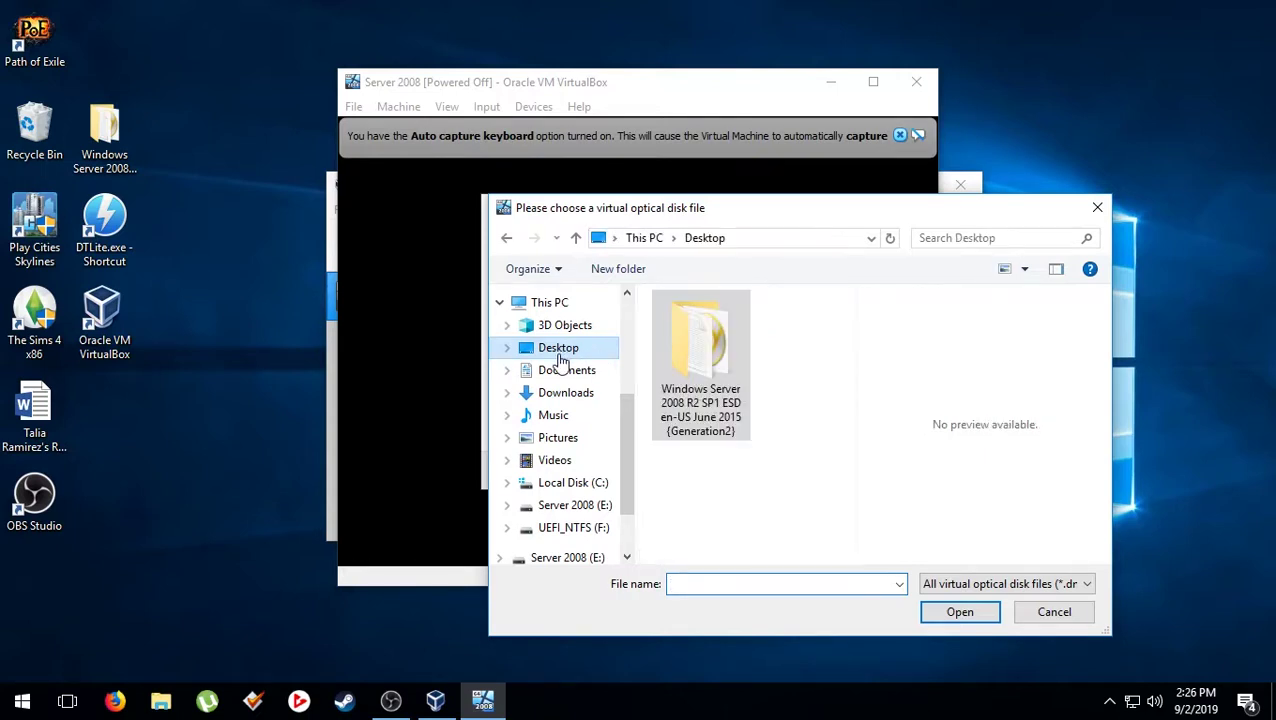
double_click(716, 360)
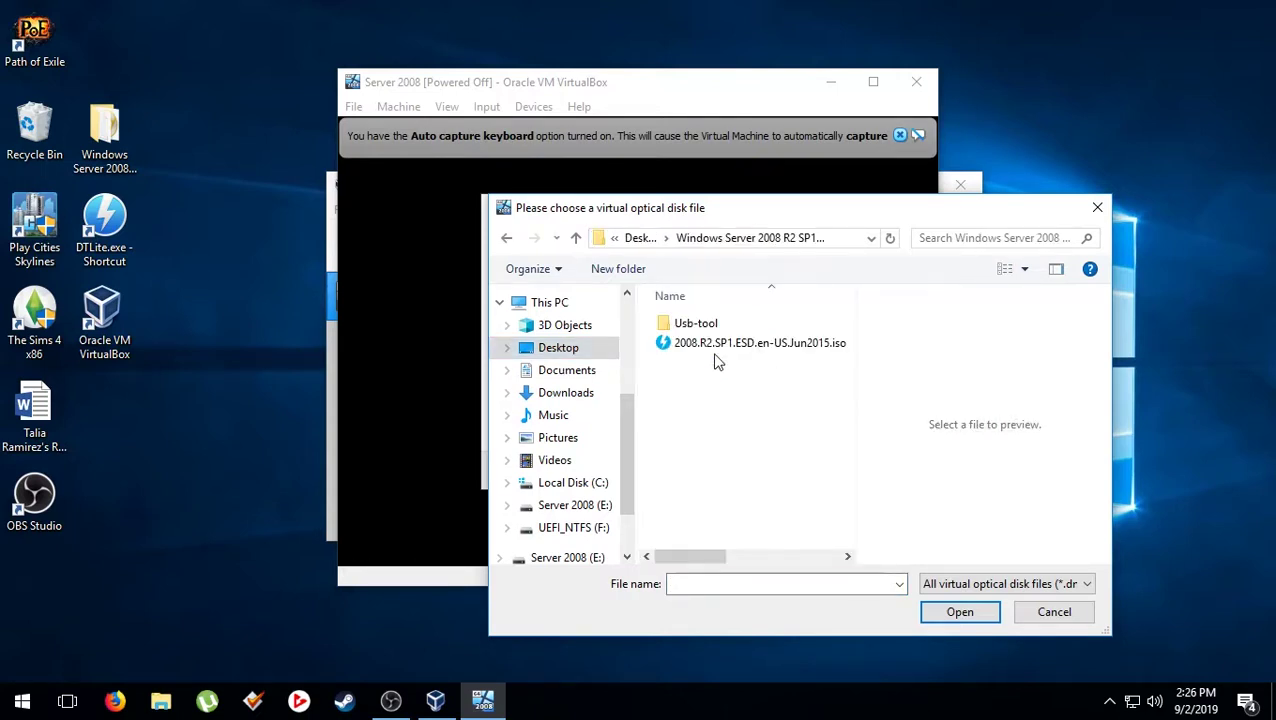
click(744, 345)
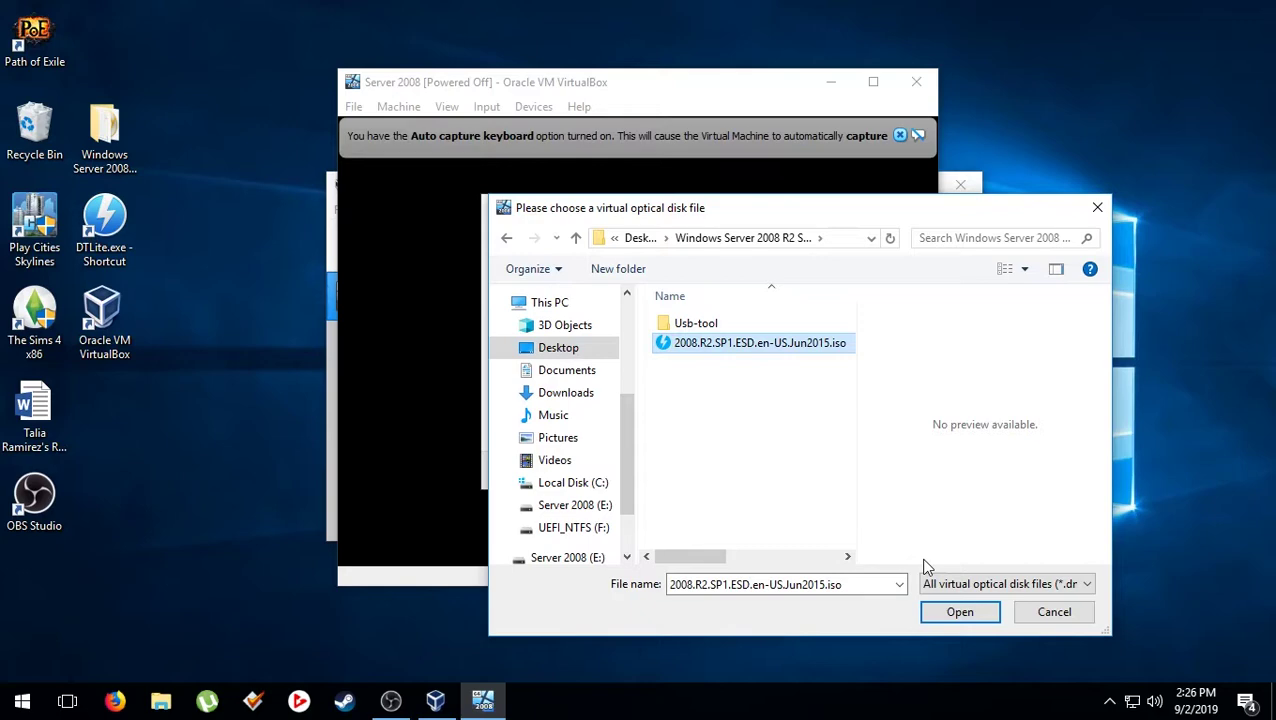
click(960, 612)
click(677, 470)
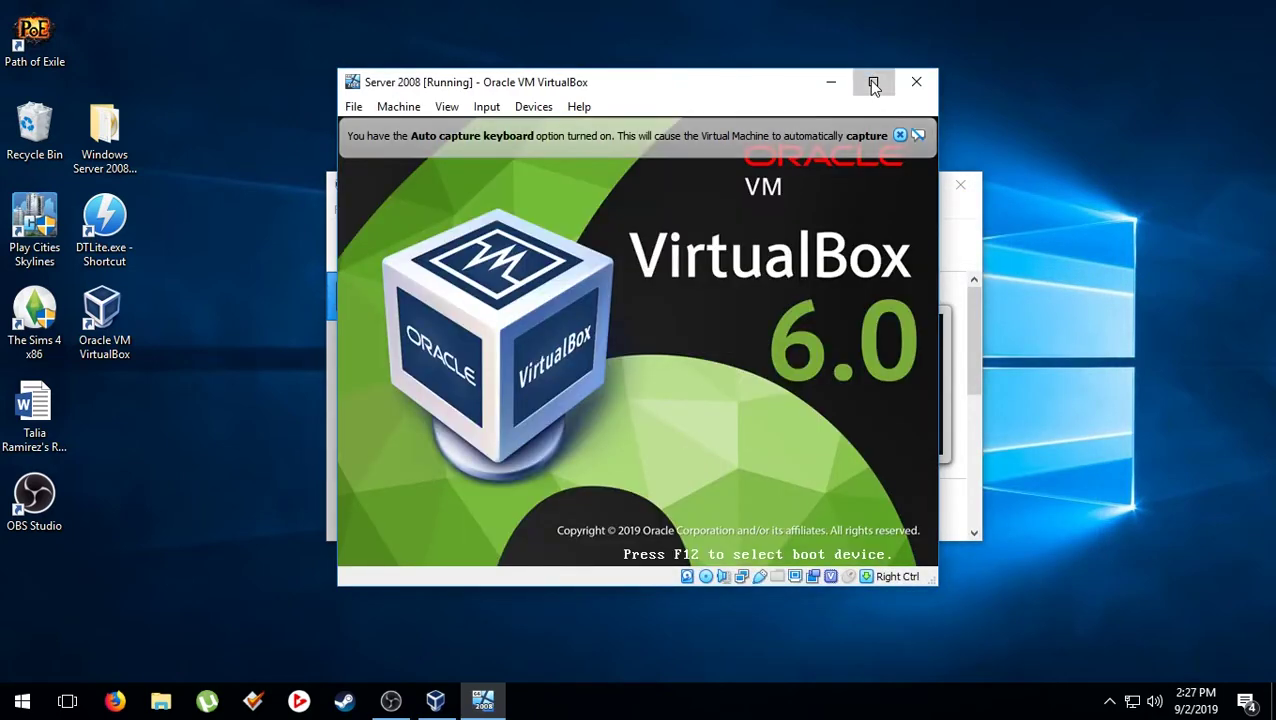
Maximize the virtual machine window and dismiss the keyboard capture and mouse integration notices
click(873, 84)
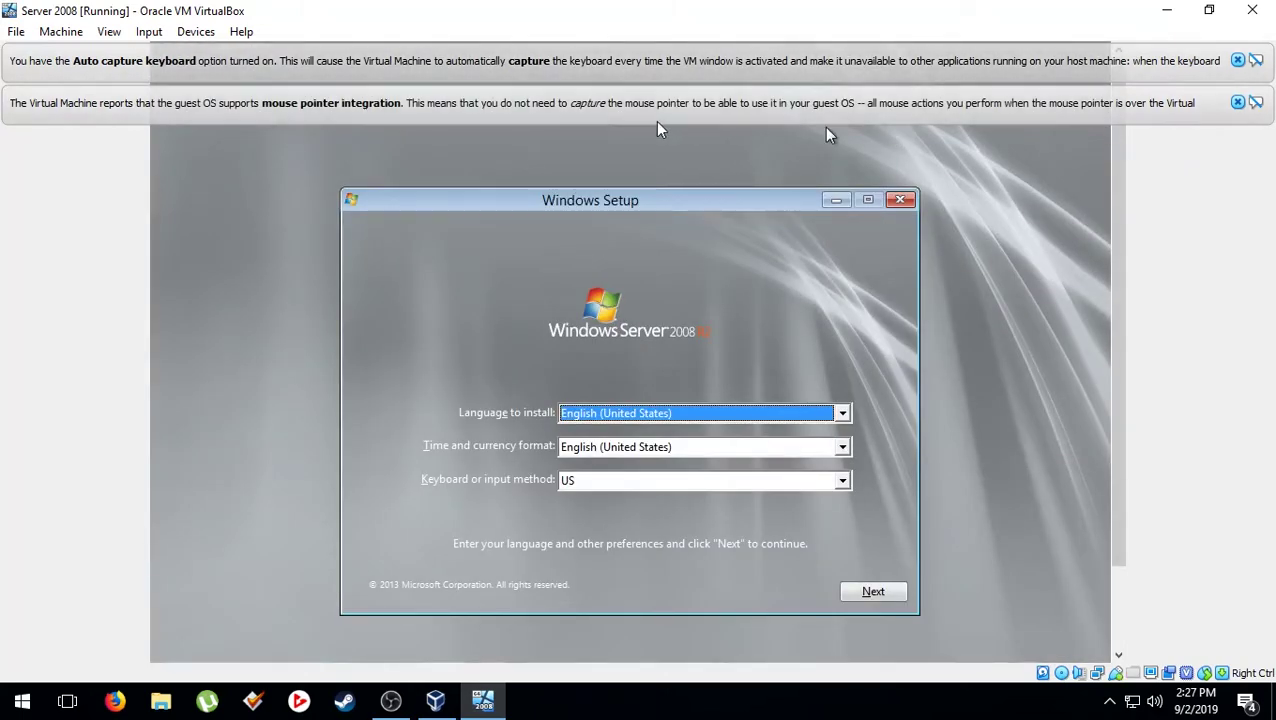
mouse_move(488, 76)
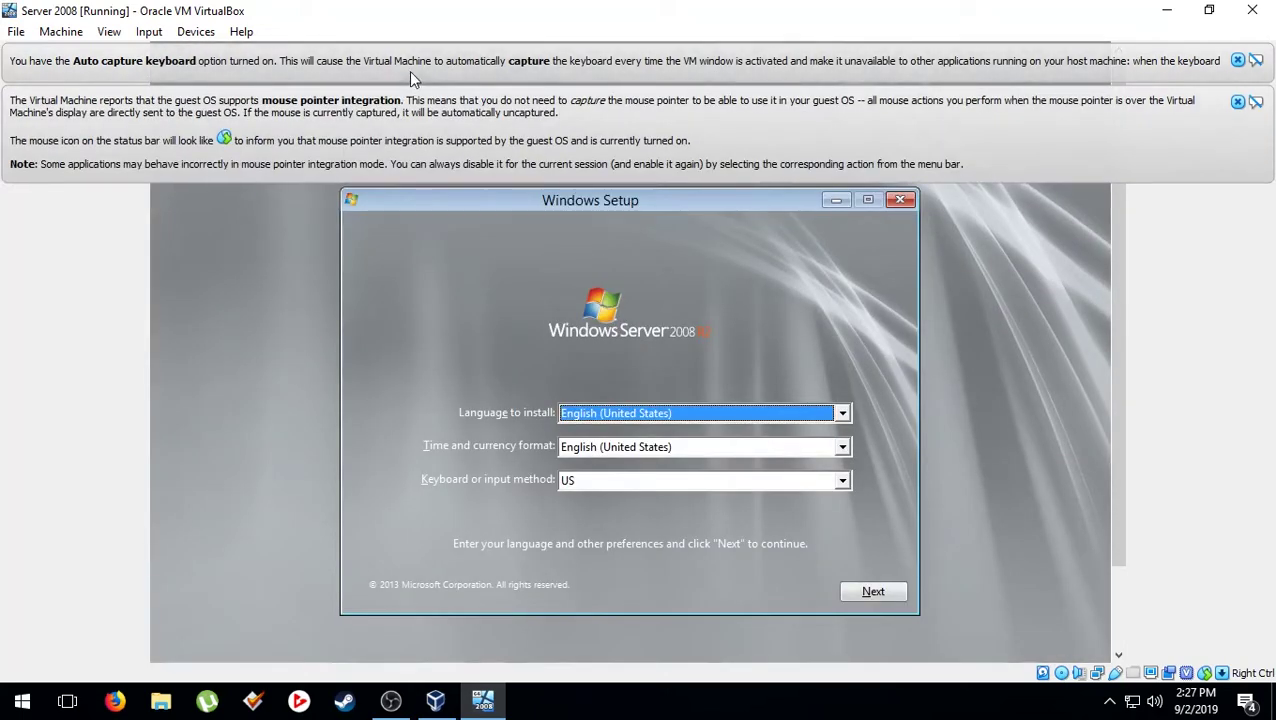
click(1236, 162)
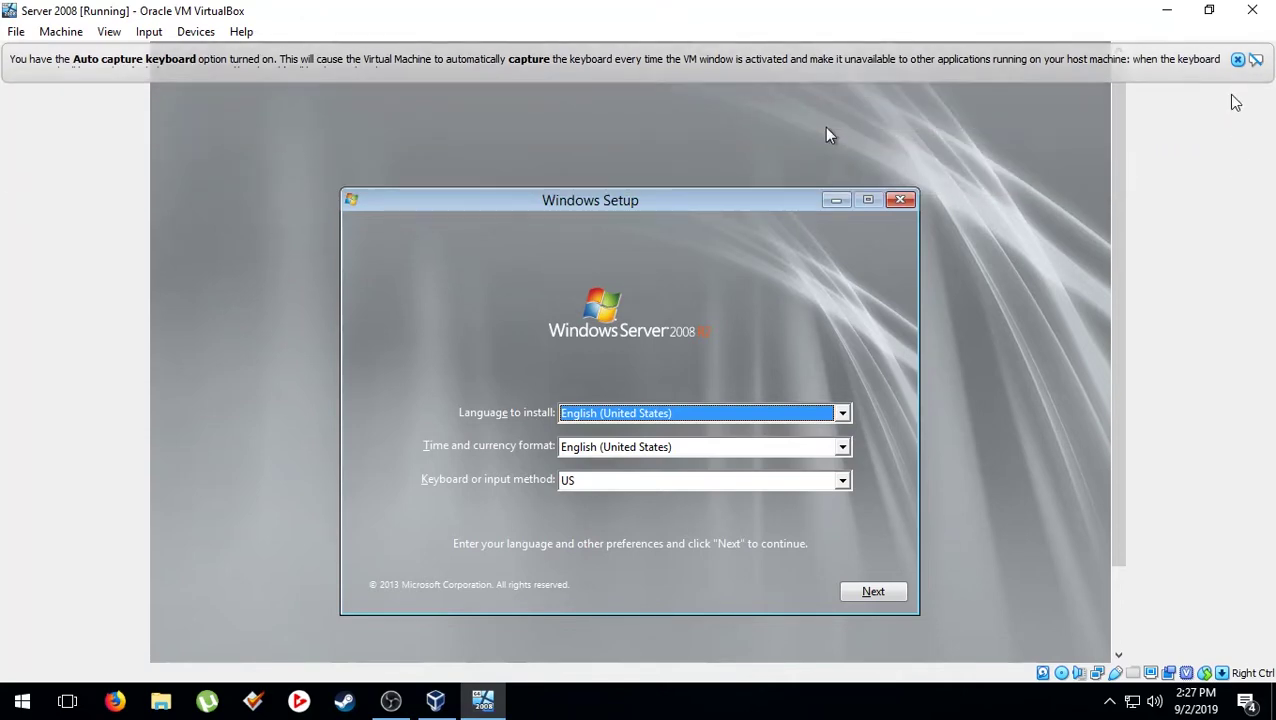
click(1237, 60)
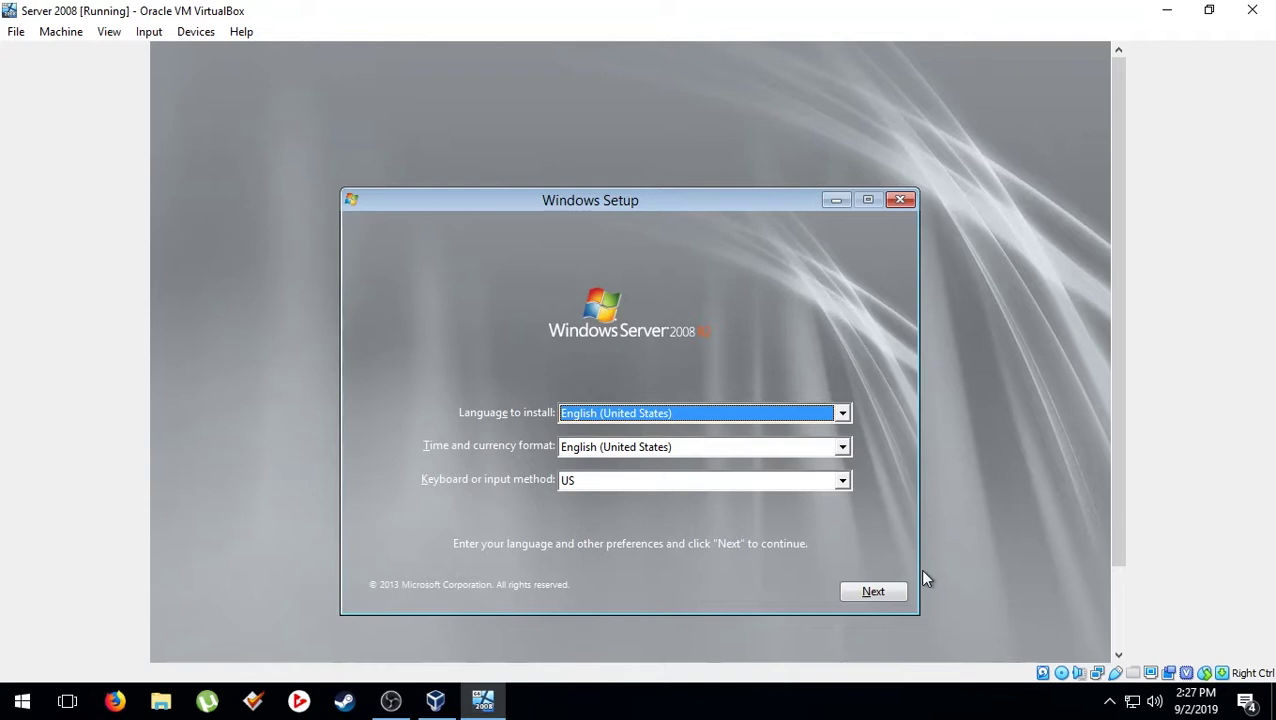
Begin installing Windows Server 2008 R2 Enterprise with English (United States) and US keyboard settings, and accept the license terms
click(862, 593)
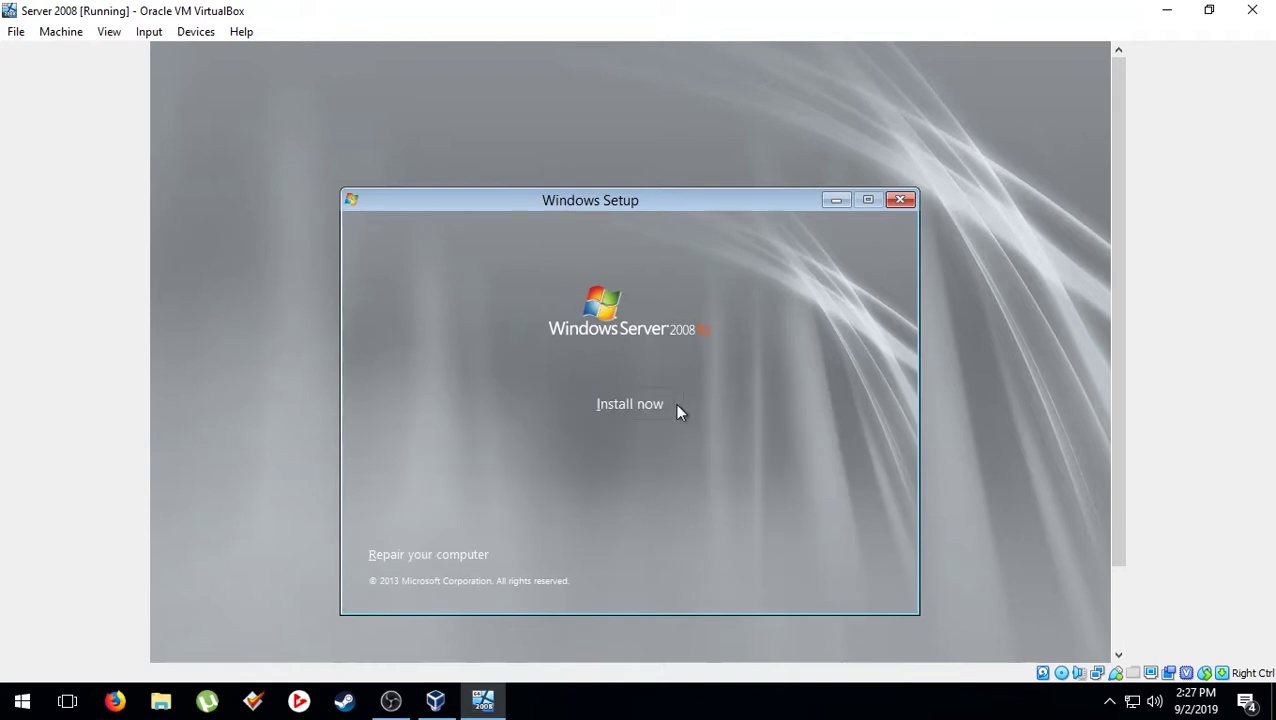
click(619, 410)
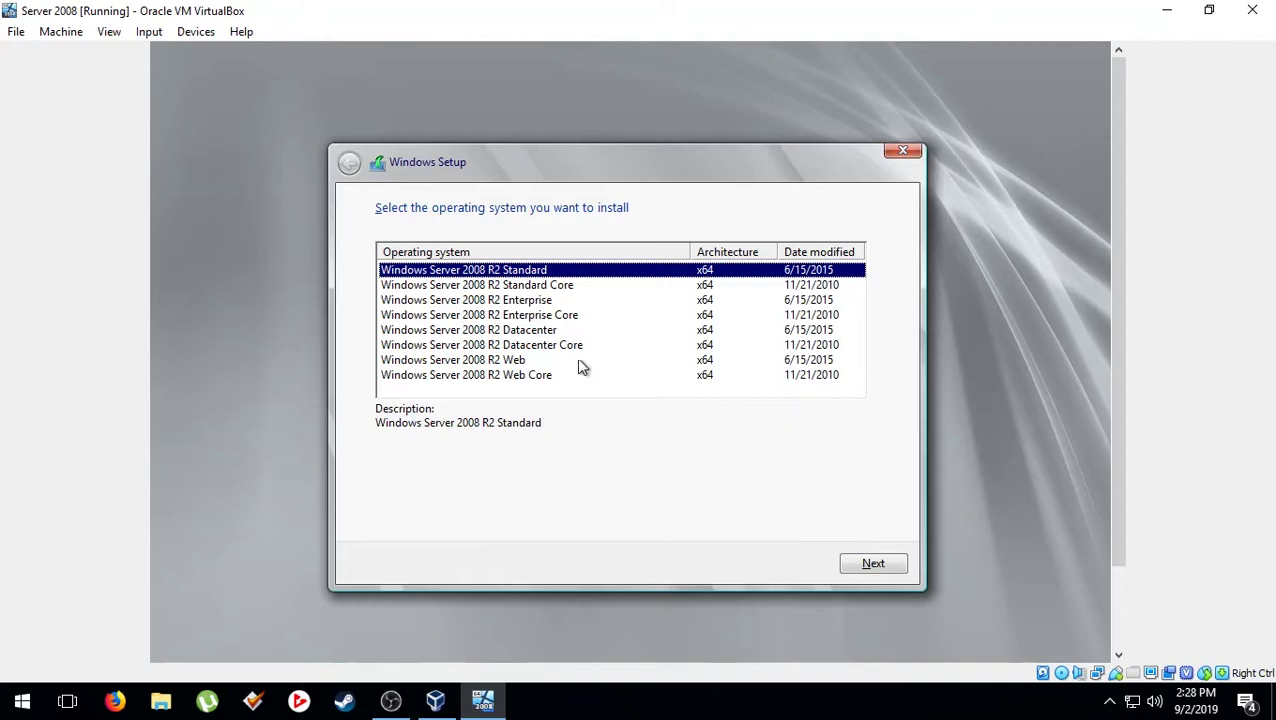
click(527, 301)
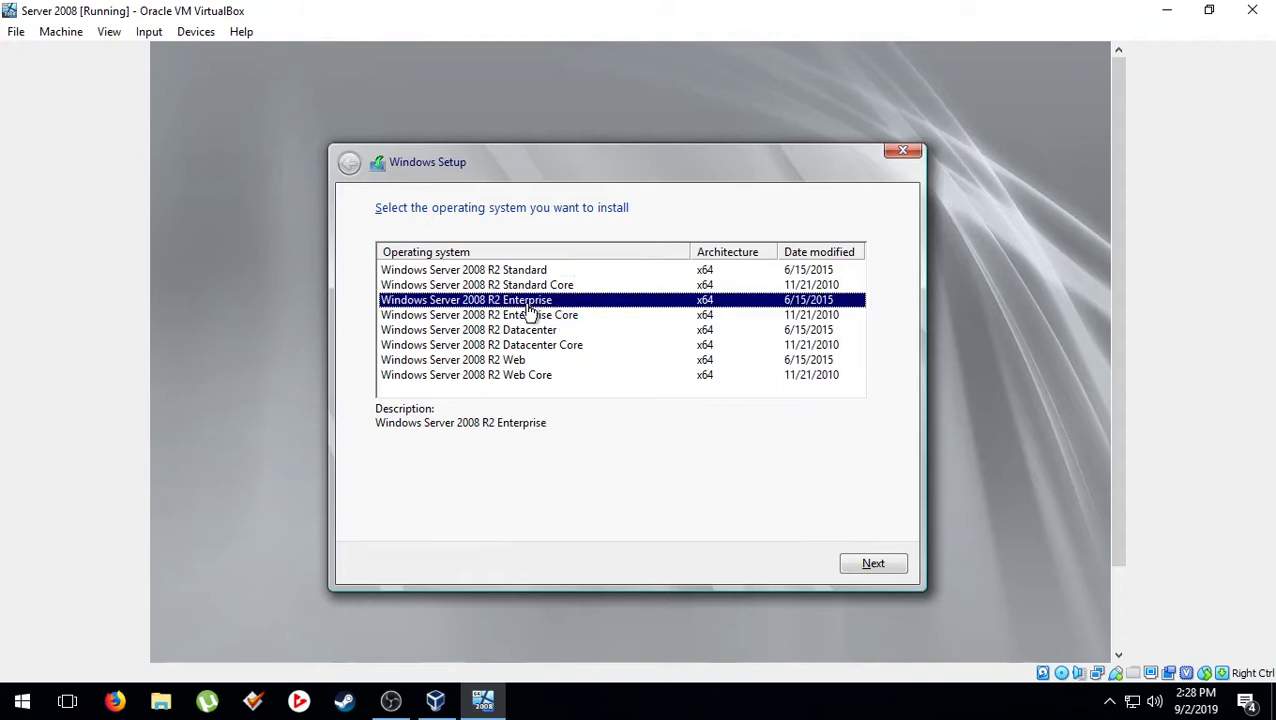
click(889, 564)
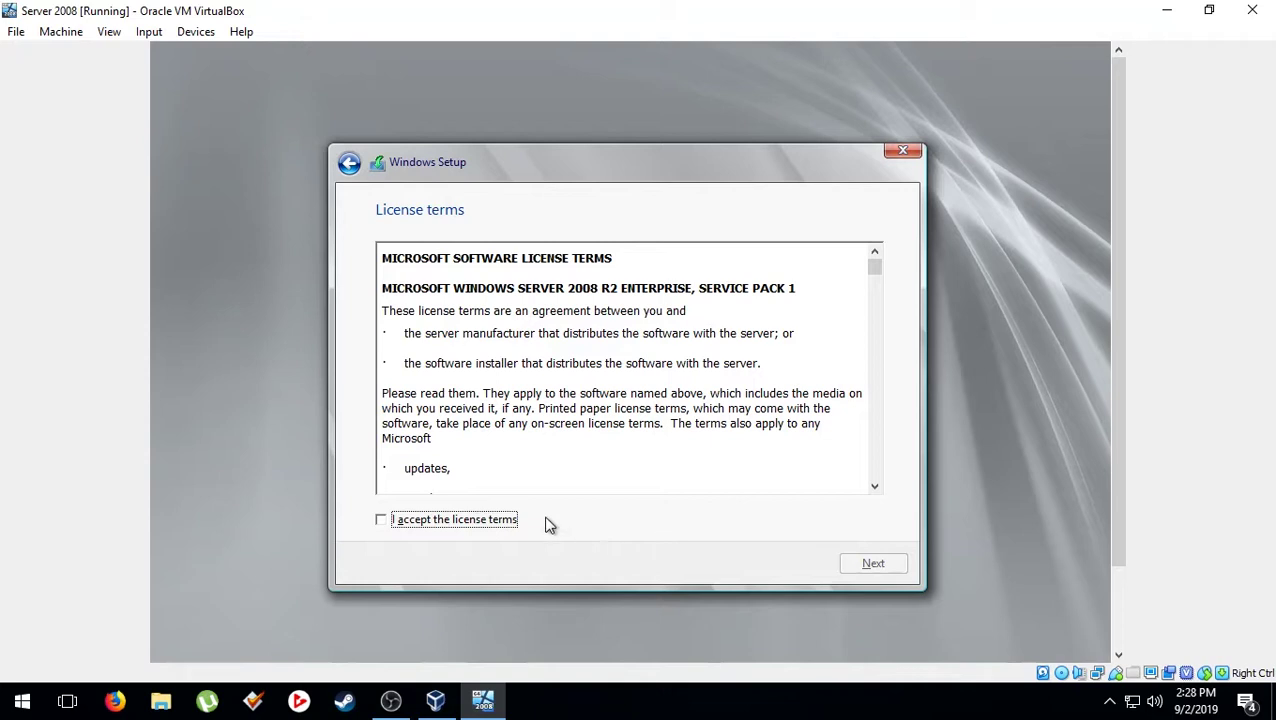
click(380, 520)
click(873, 564)
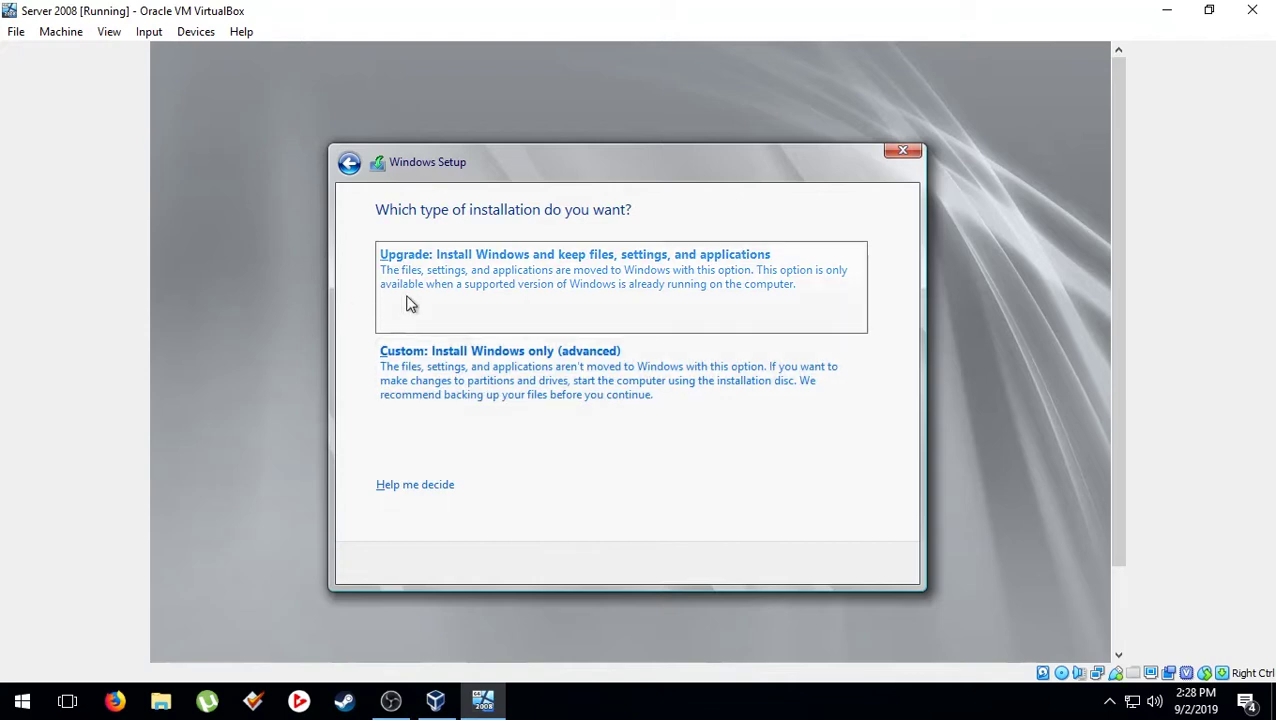
Choose the custom installation type and install Windows on Drive 0 Unallocated Space
click(484, 392)
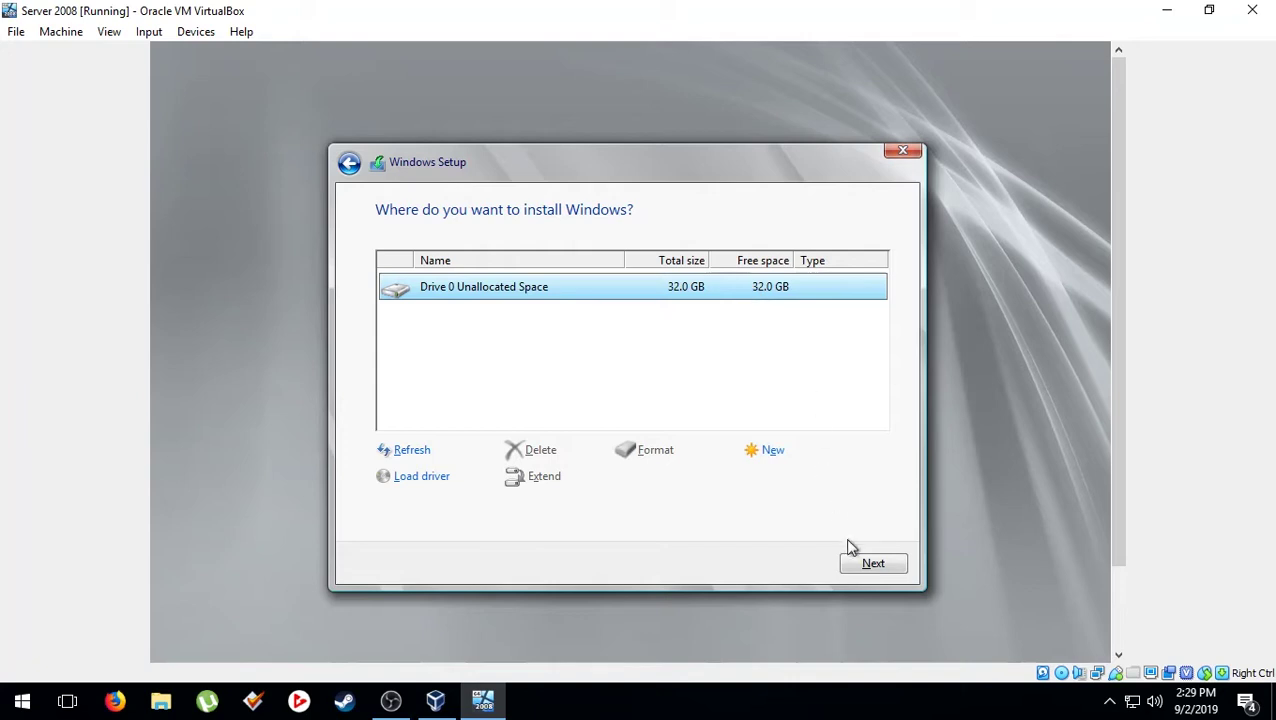
click(866, 568)
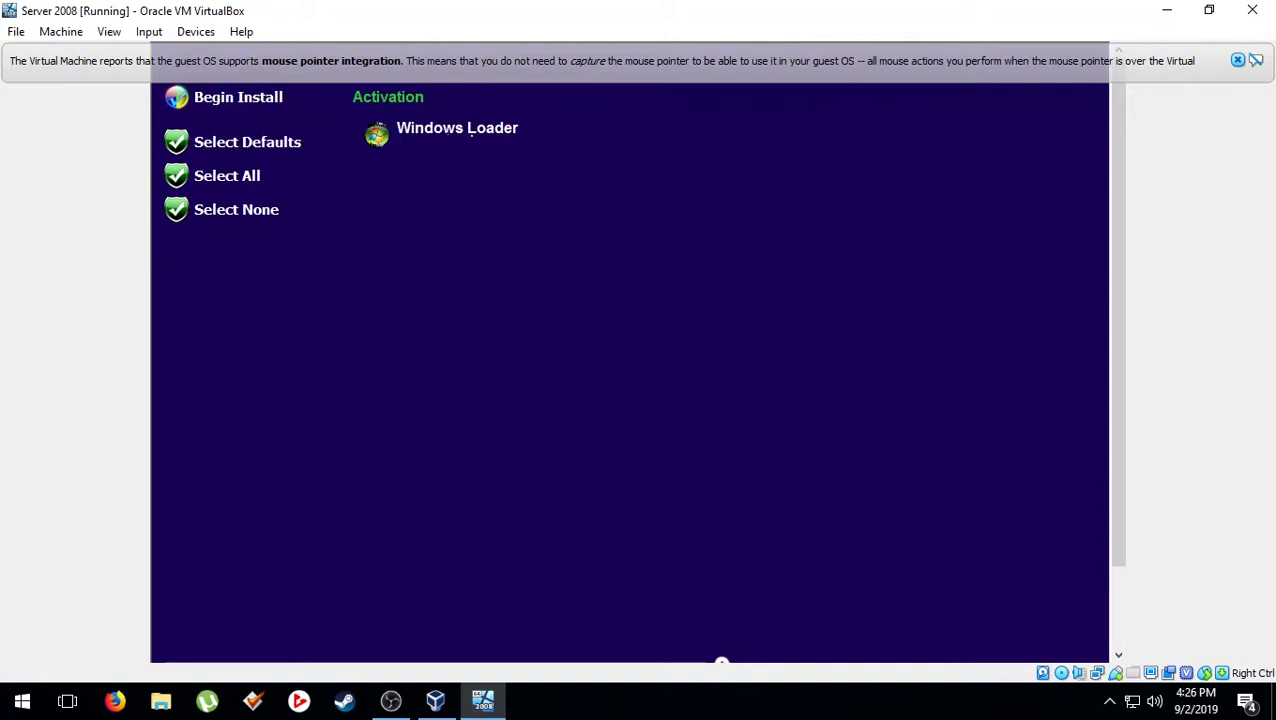
Toggle the Windows Loader selection, begin the post-setup install, and proceed to the required first-logon password change
click(416, 136)
click(253, 100)
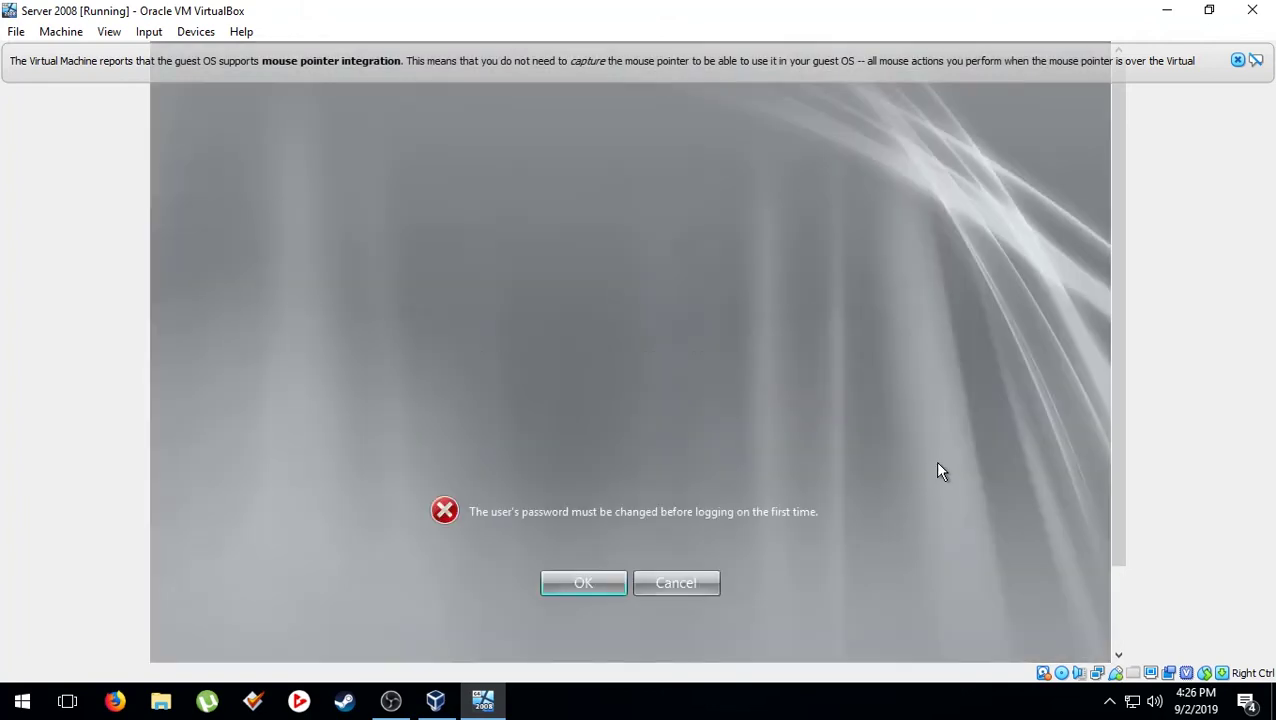
click(604, 585)
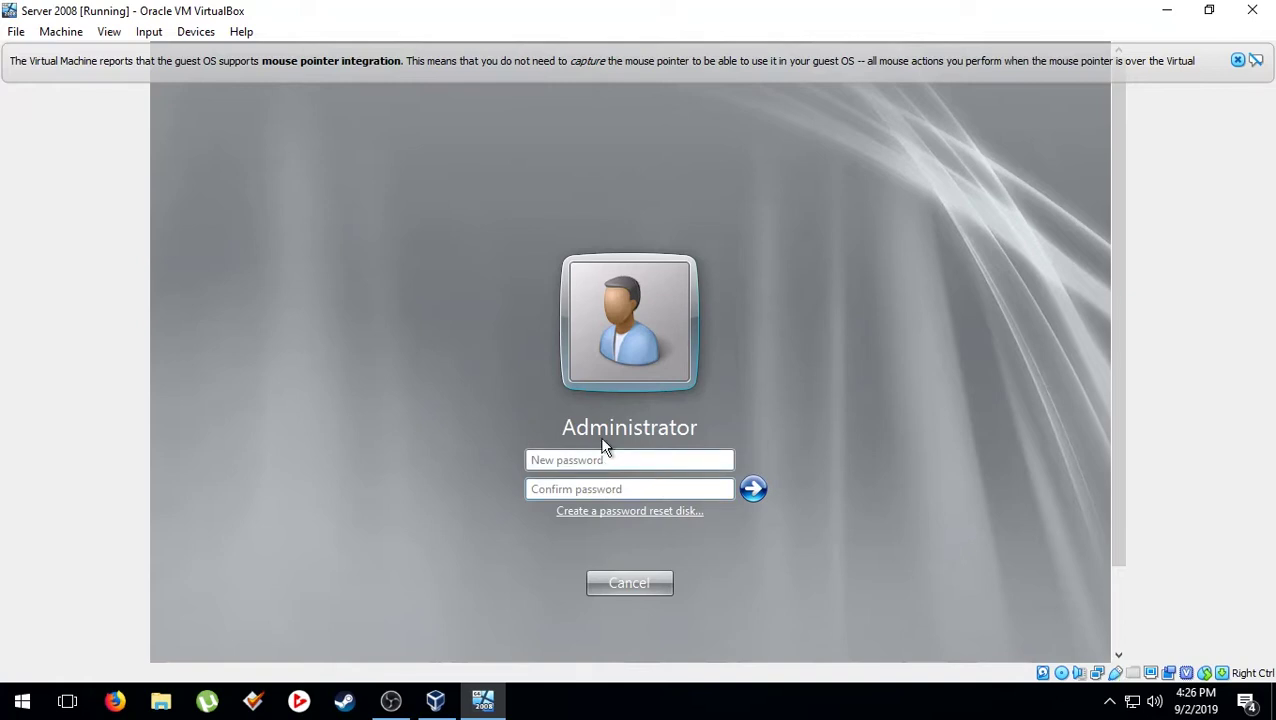
Try to set the Administrator account's new password, entering it in both the new and confirm password fields
text(Passw)
key(BackSpace)
key(BackSpace)
key(BackSpace)
key(BackSpace)
key(BackSpace)
text(Password)
click(615, 494)
text(•••)
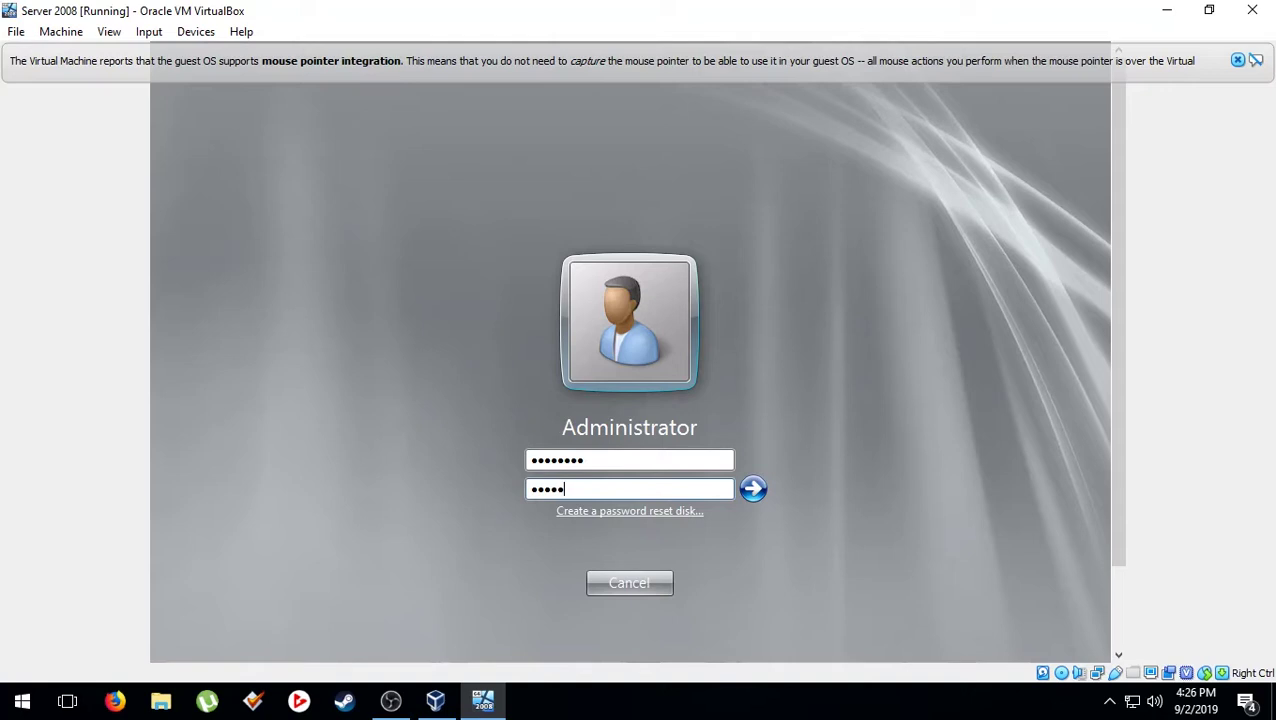
text(••)
key(Return)
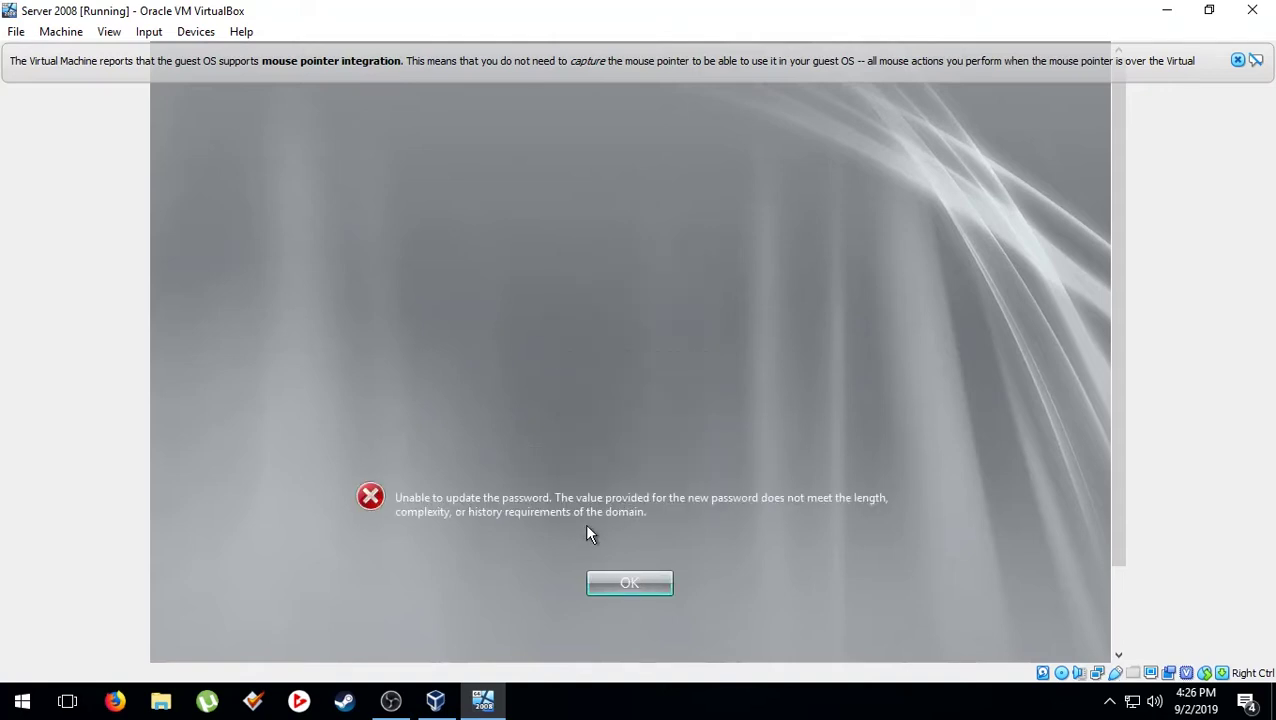
click(617, 583)
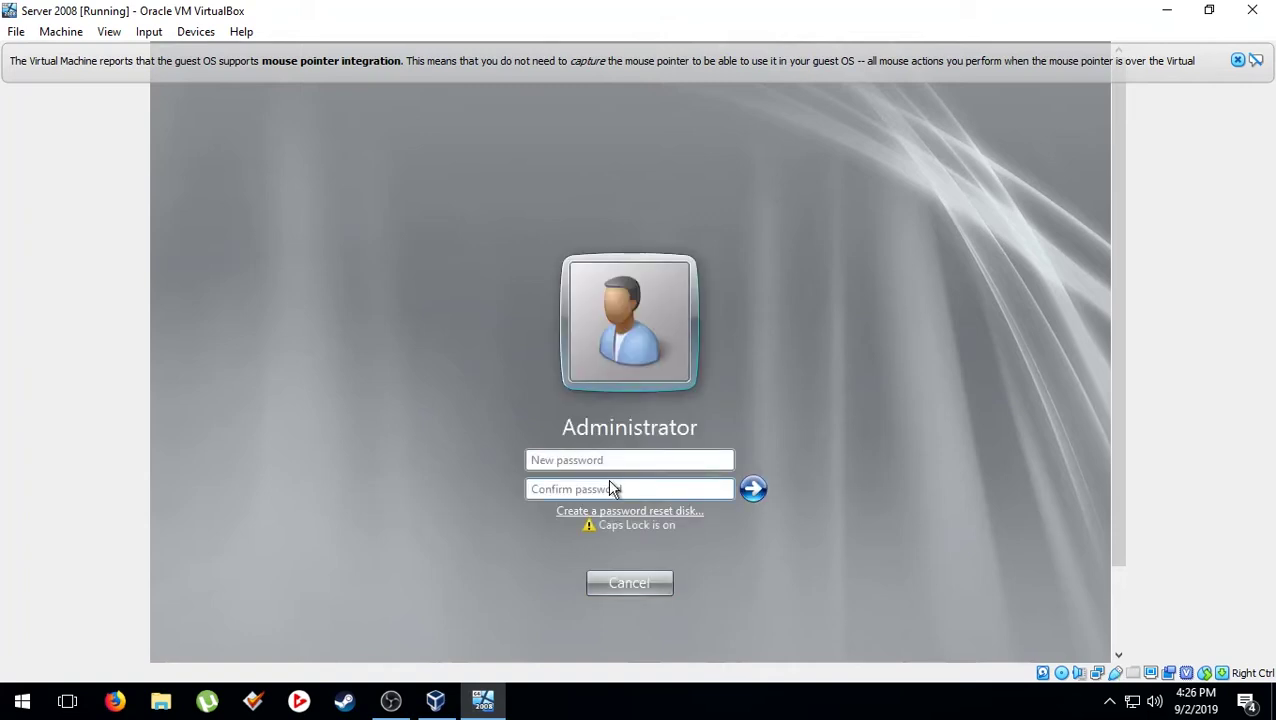
Enter and confirm a new password for the Administrator account, submit it, and continue to the desktop
text(••••••••)
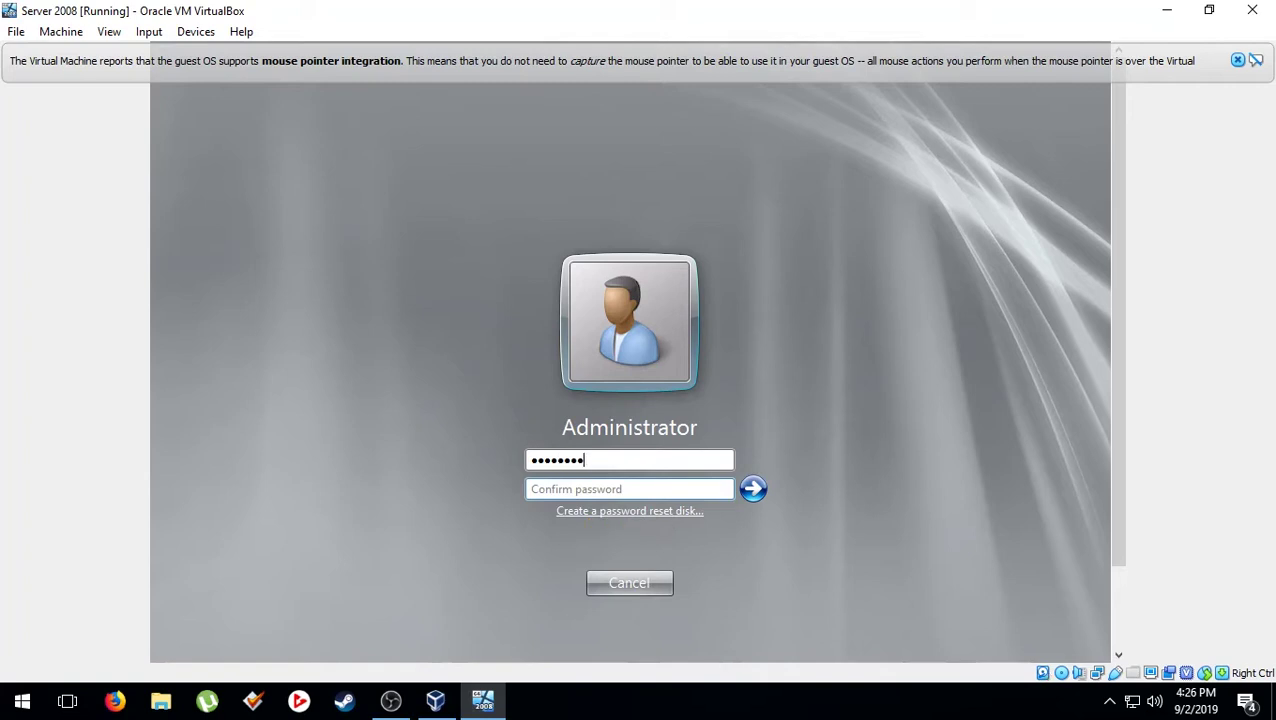
click(632, 489)
text(••••••)
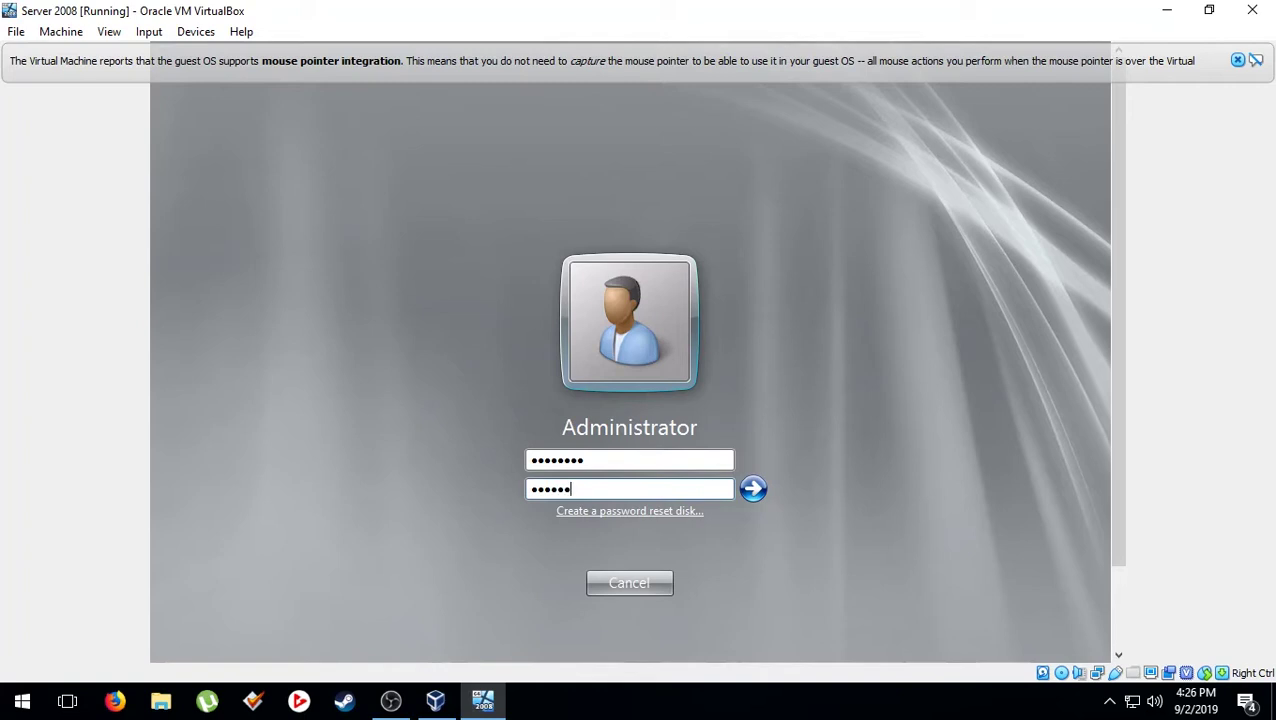
text(••)
key(Return)
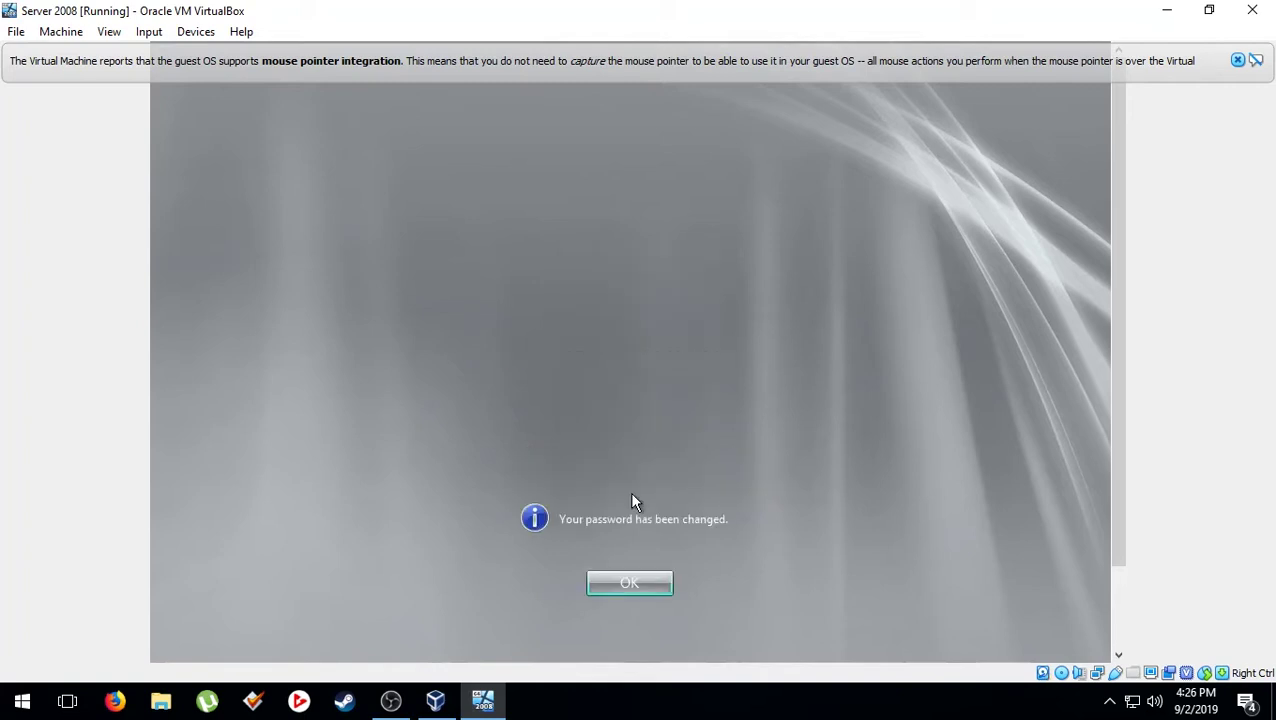
key(Return)
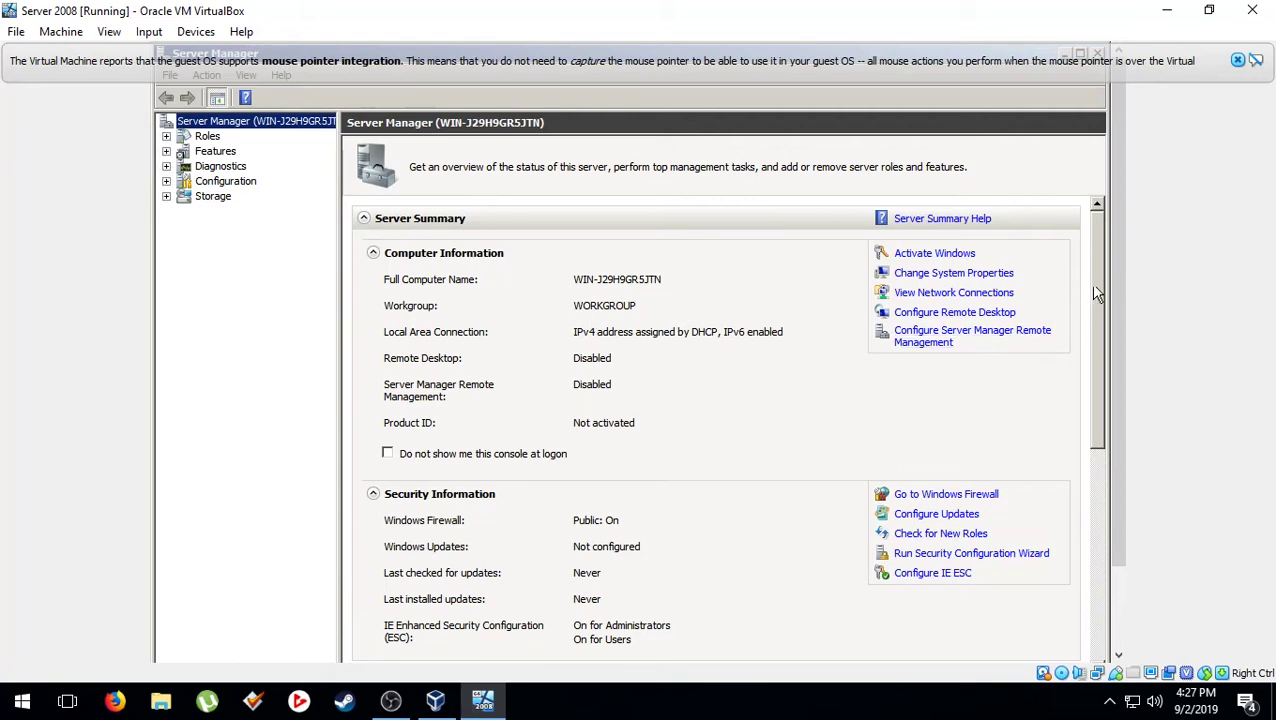
Look over the Server Manager summary, dismiss the mouse pointer integration notice, and minimize Server Manager
scroll(1097, 327, down, 2)
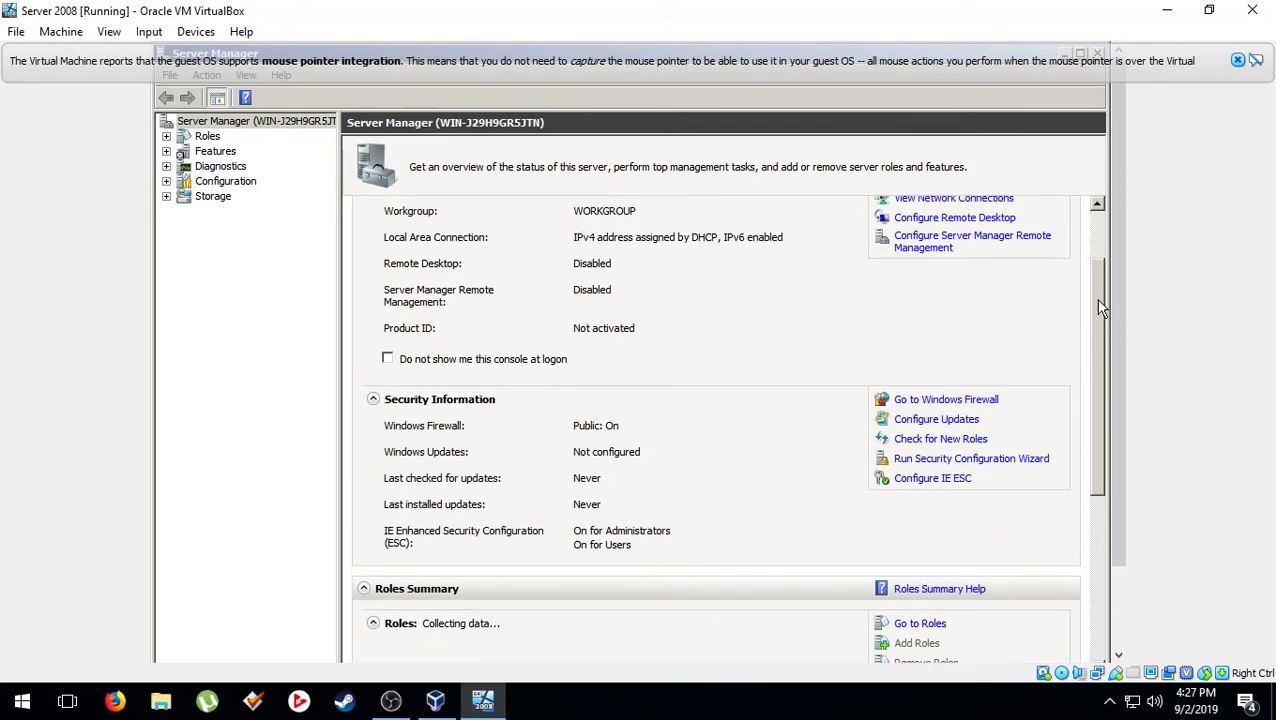
scroll(1097, 314, down, 7)
scroll(1090, 312, up, 6)
scroll(1090, 312, up, 3)
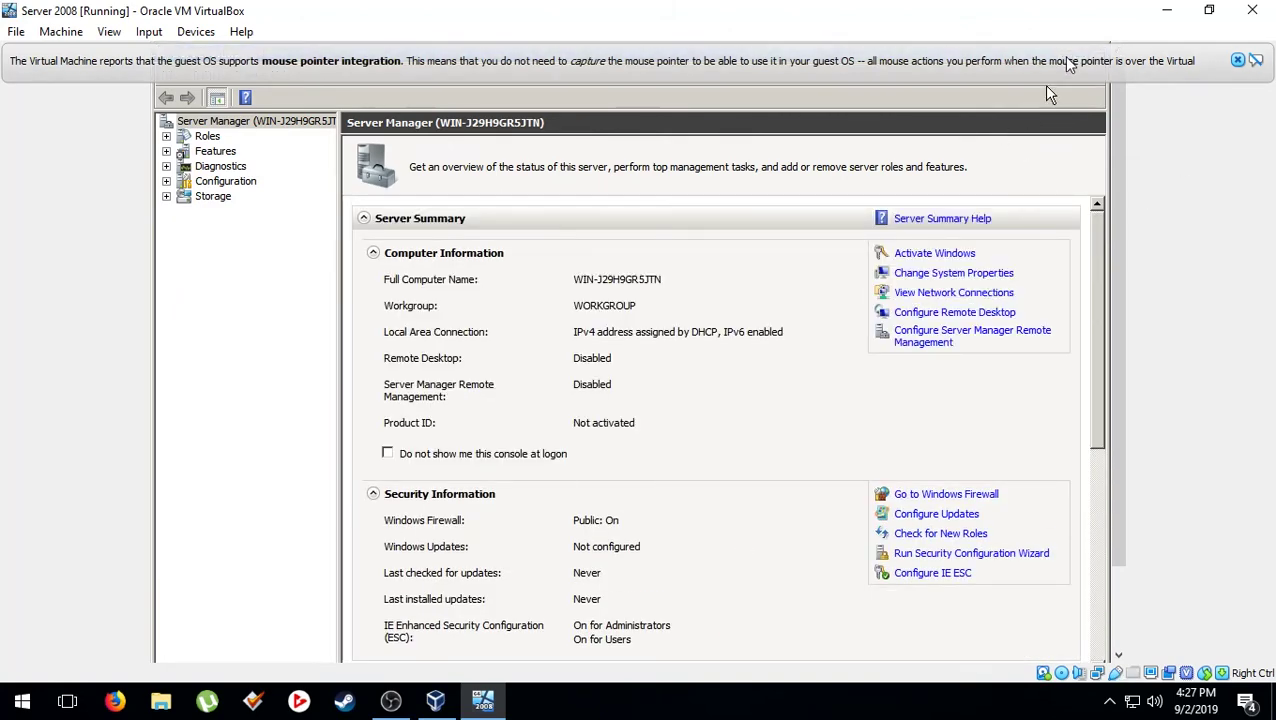
mouse_move(1063, 56)
click(1237, 60)
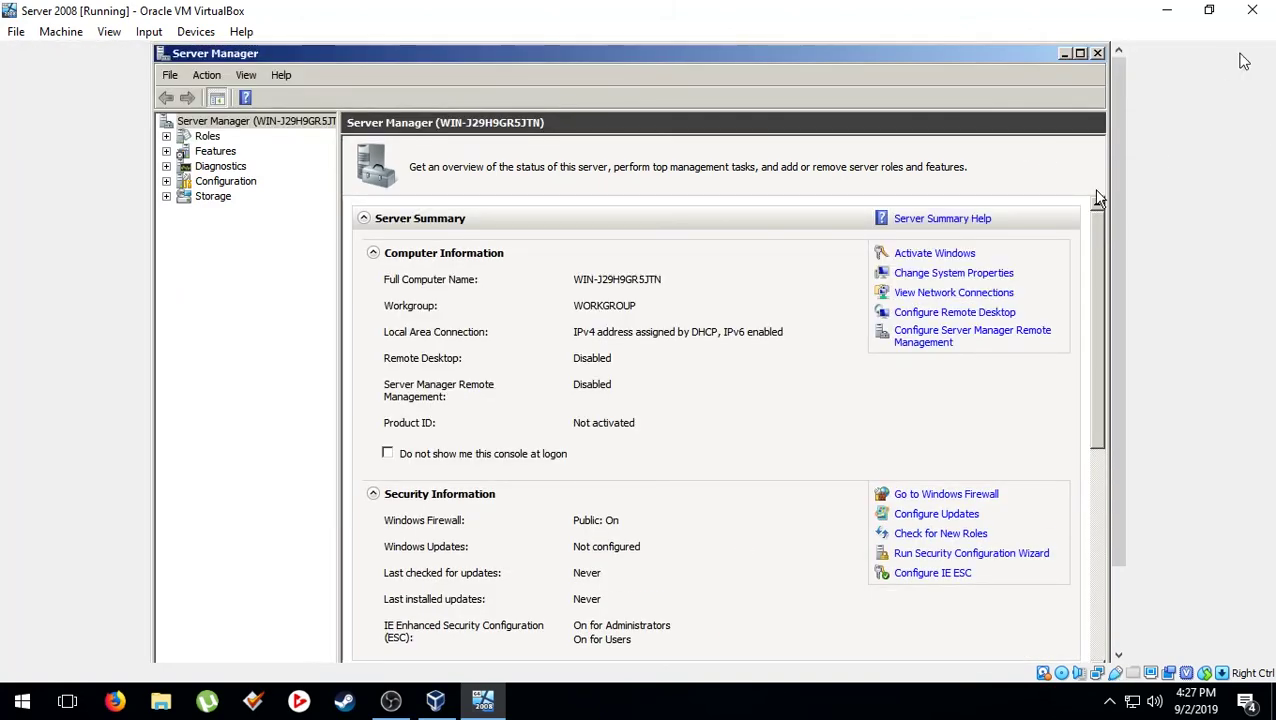
click(1066, 50)
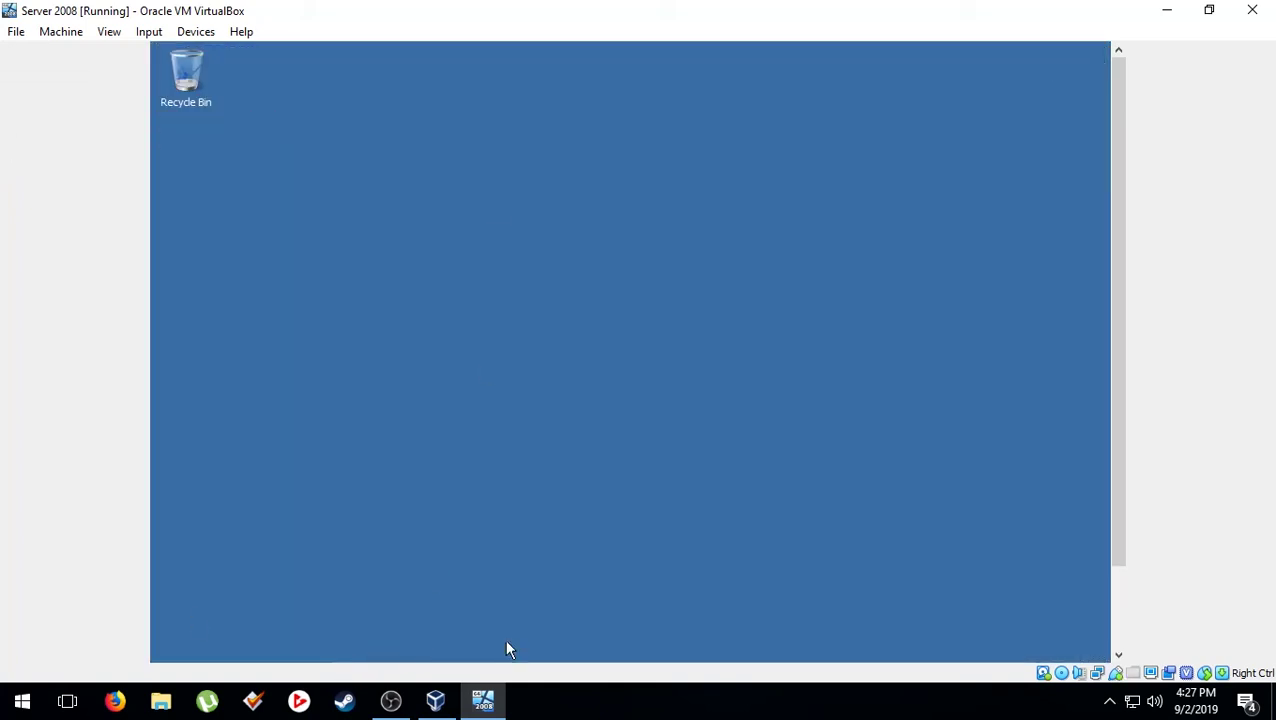
click(17, 32)
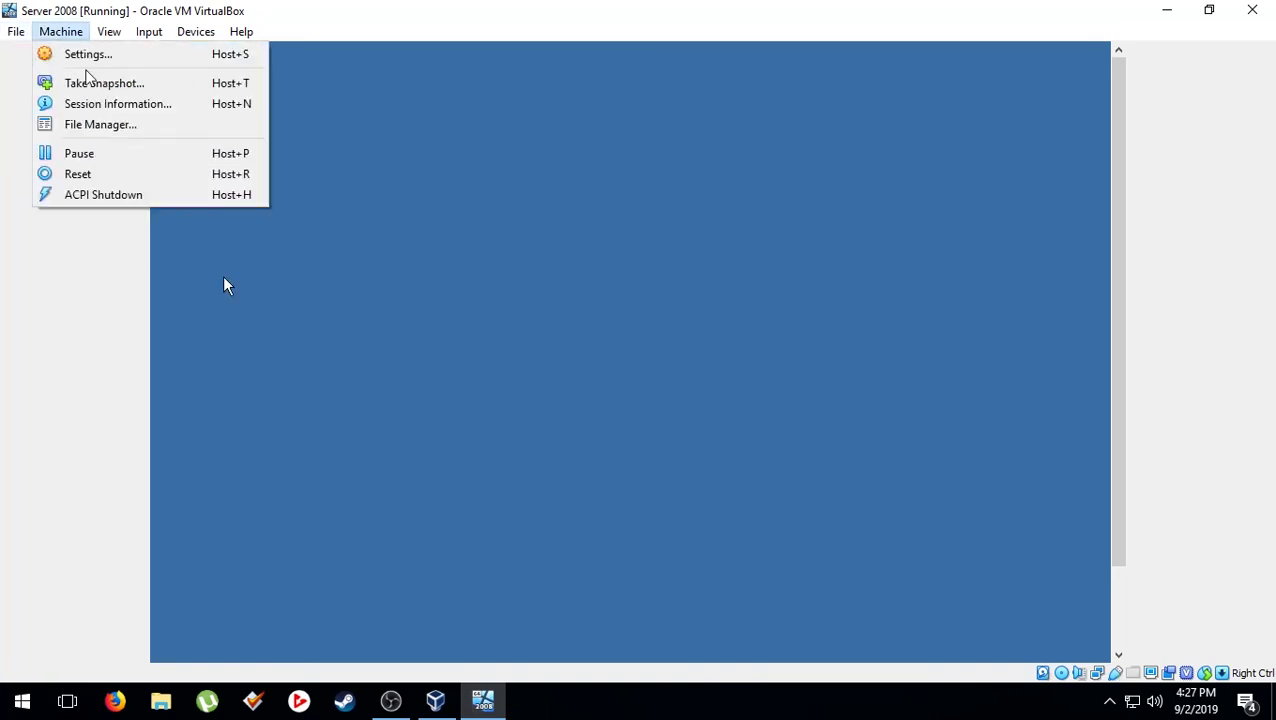
click(608, 154)
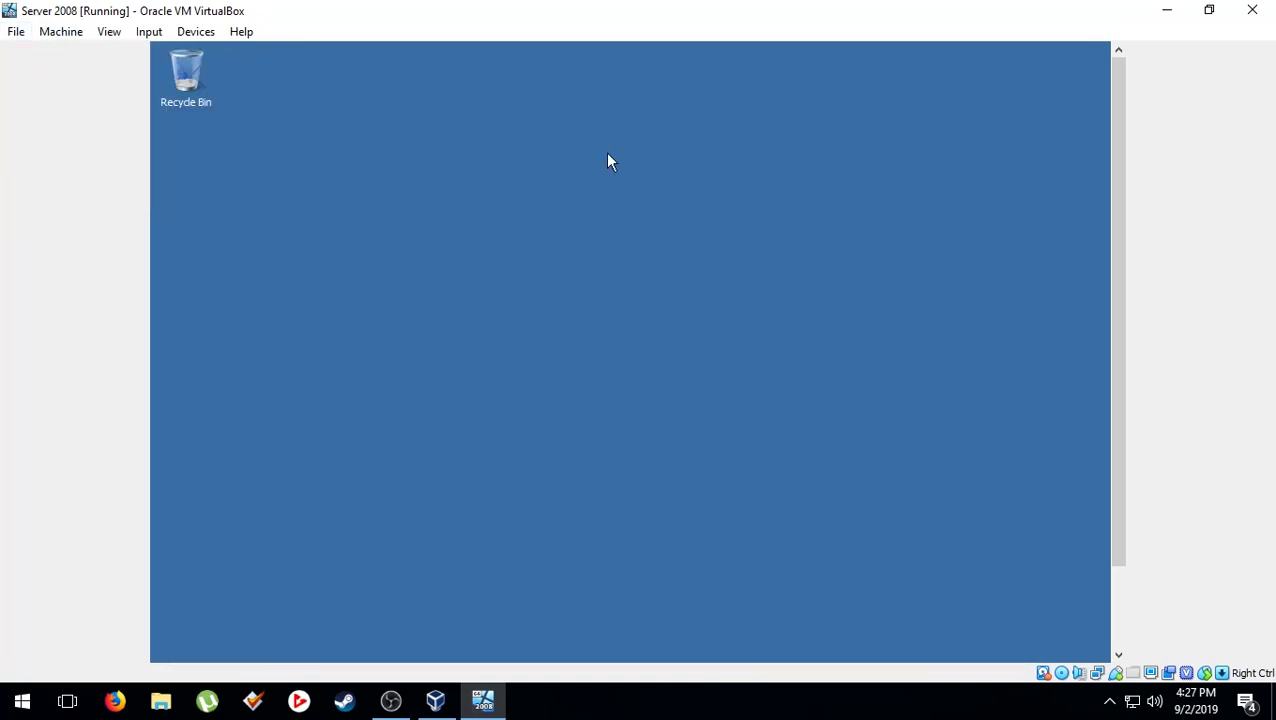
Open Computer on the server to check its available drives, and close the window
key(super)
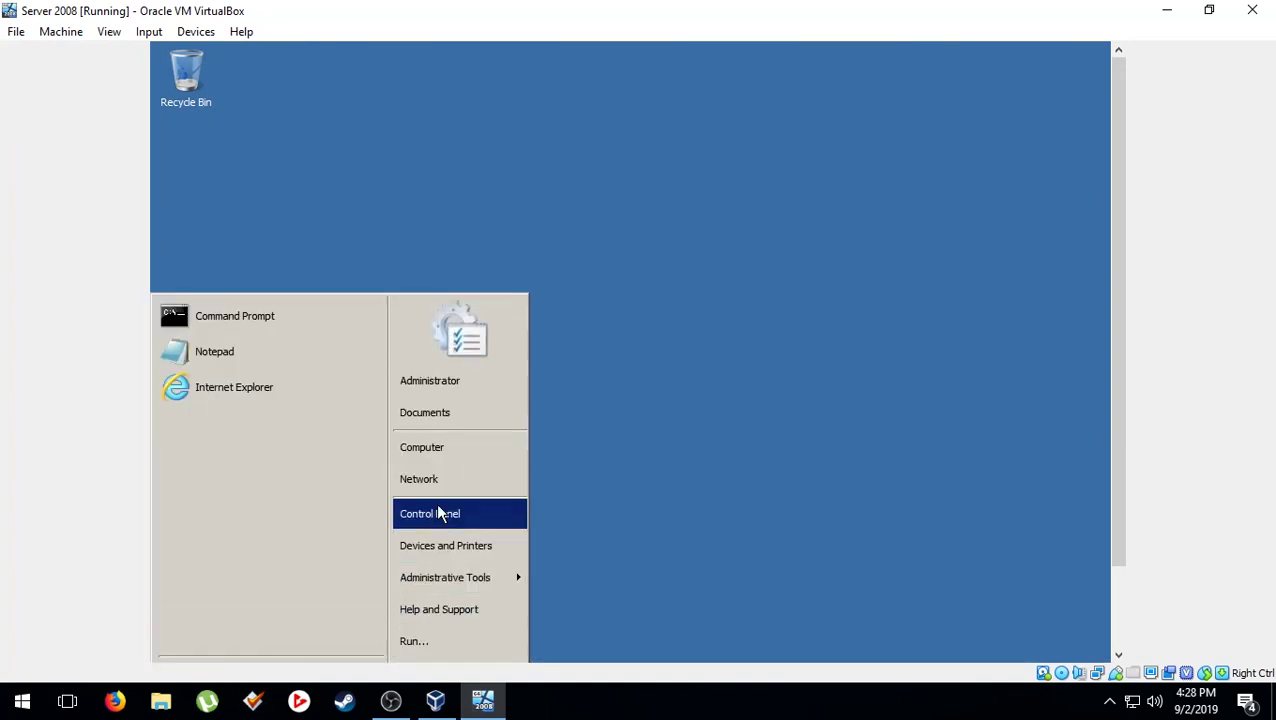
click(456, 452)
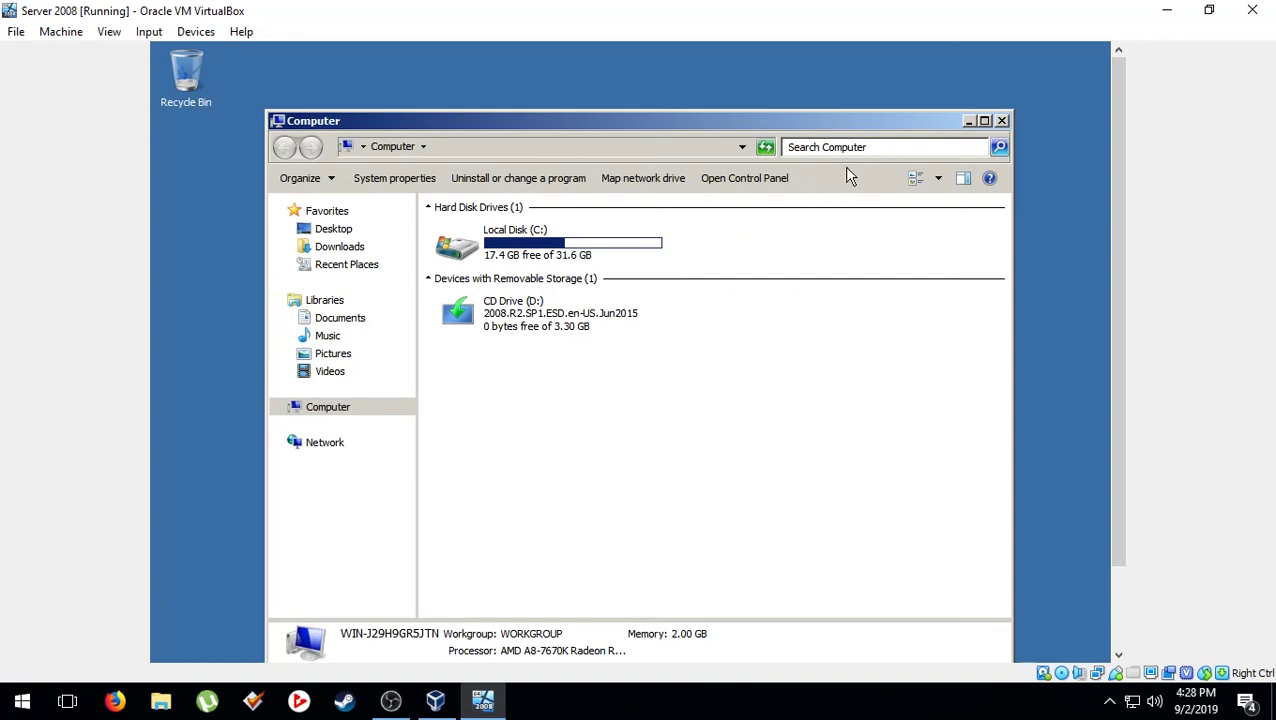
click(1001, 121)
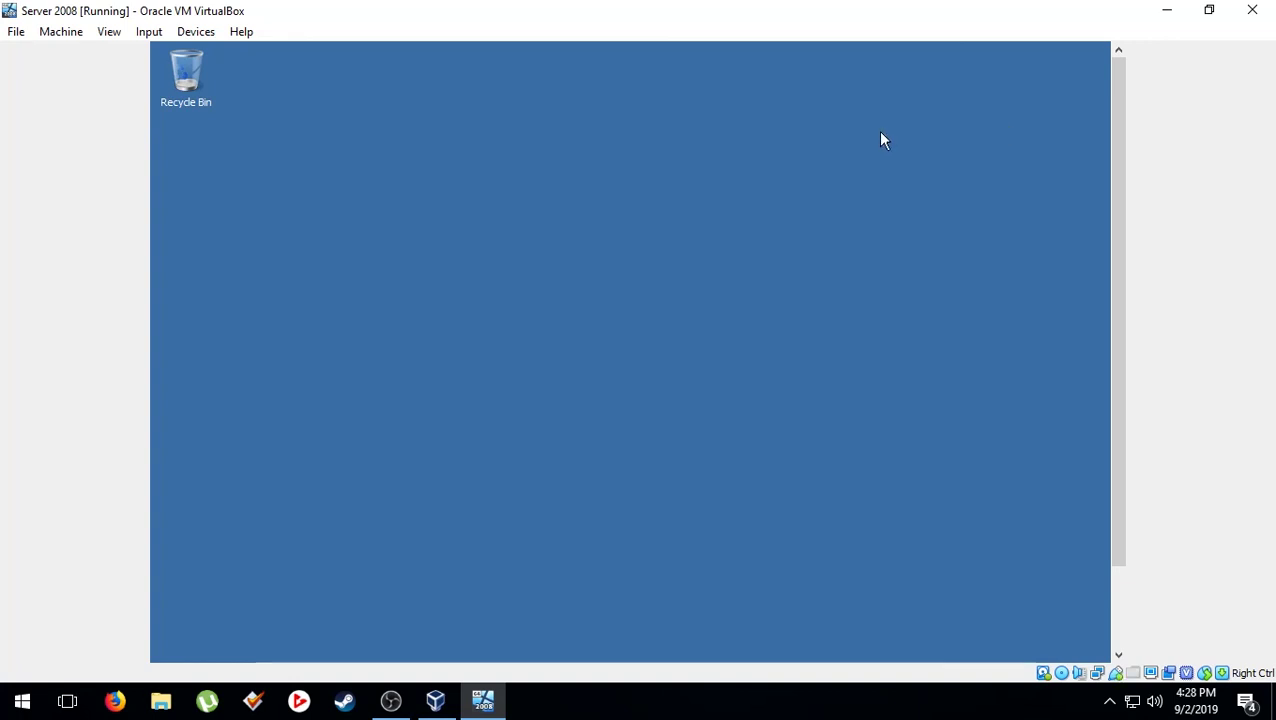